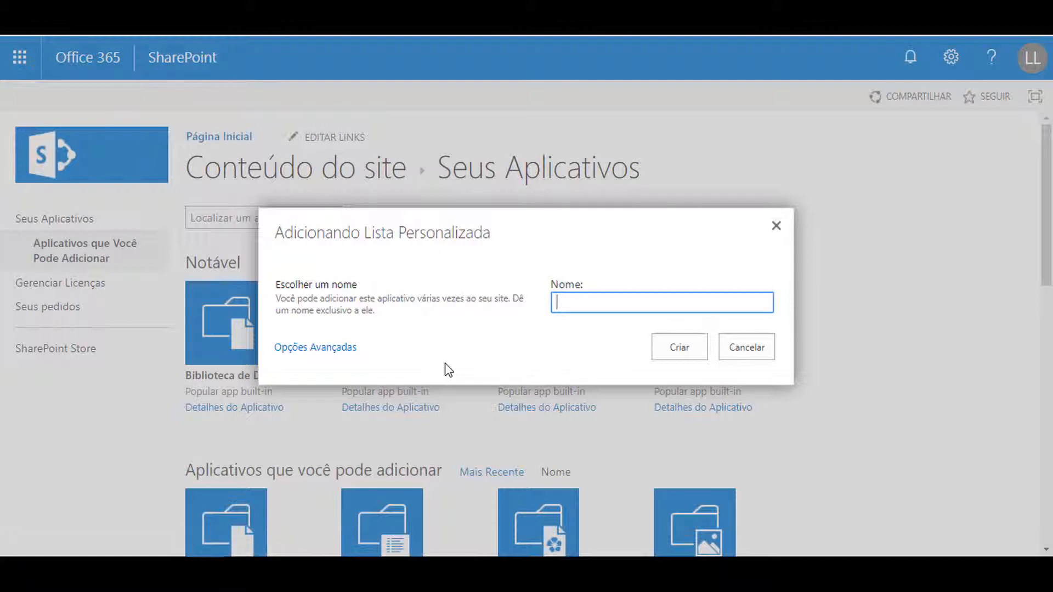
Name the new custom list CampoCalculadoTeste and create it
{"action": "type", "text": "Te"}
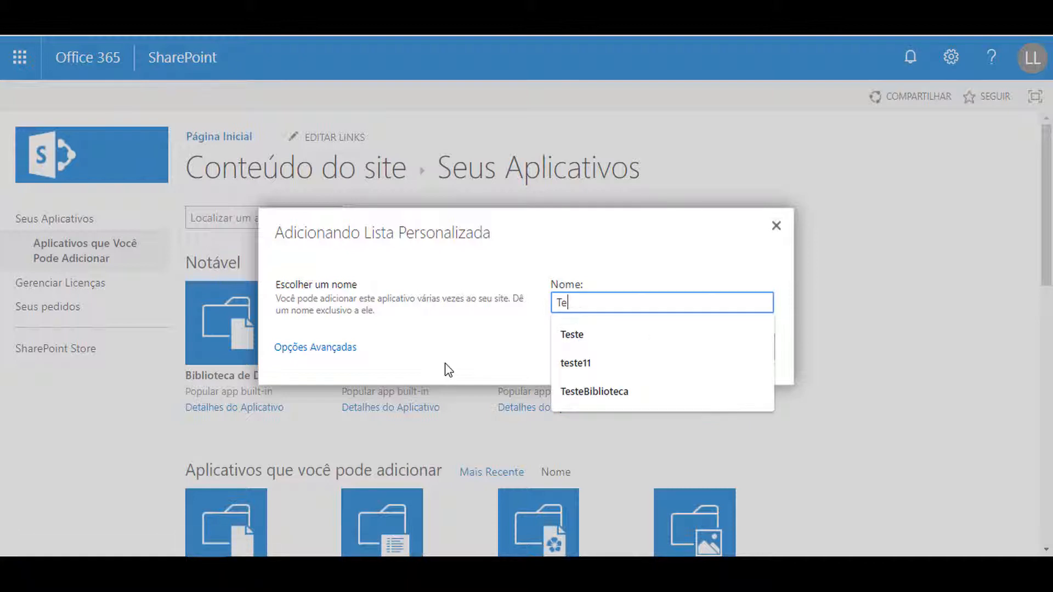
{"action": "key", "text": "BackSpace"}
{"action": "key", "text": "BackSpace"}
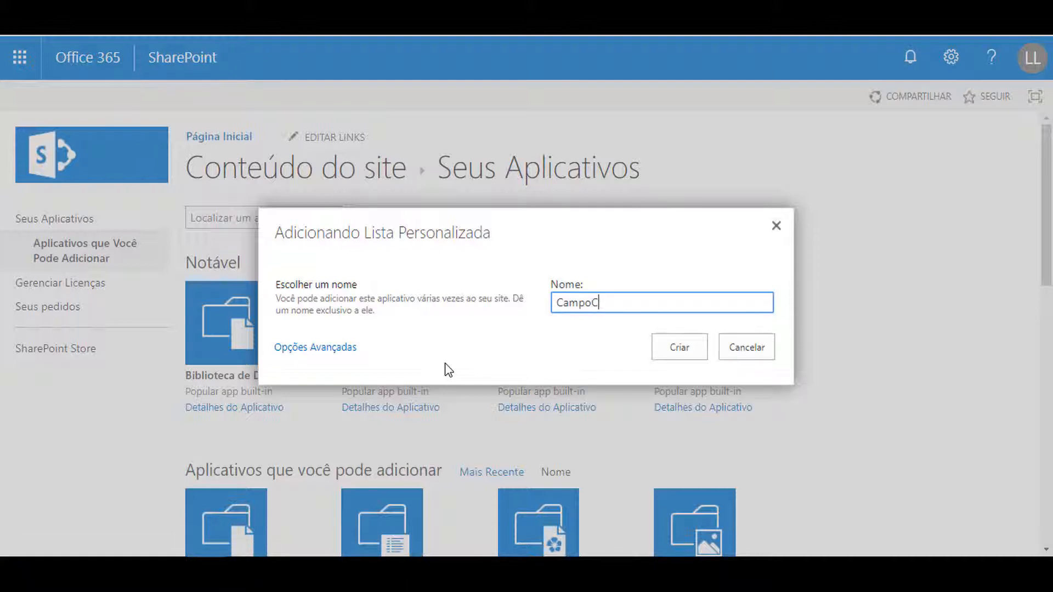
{"action": "type", "text": "CampoCalculadoTeste"}
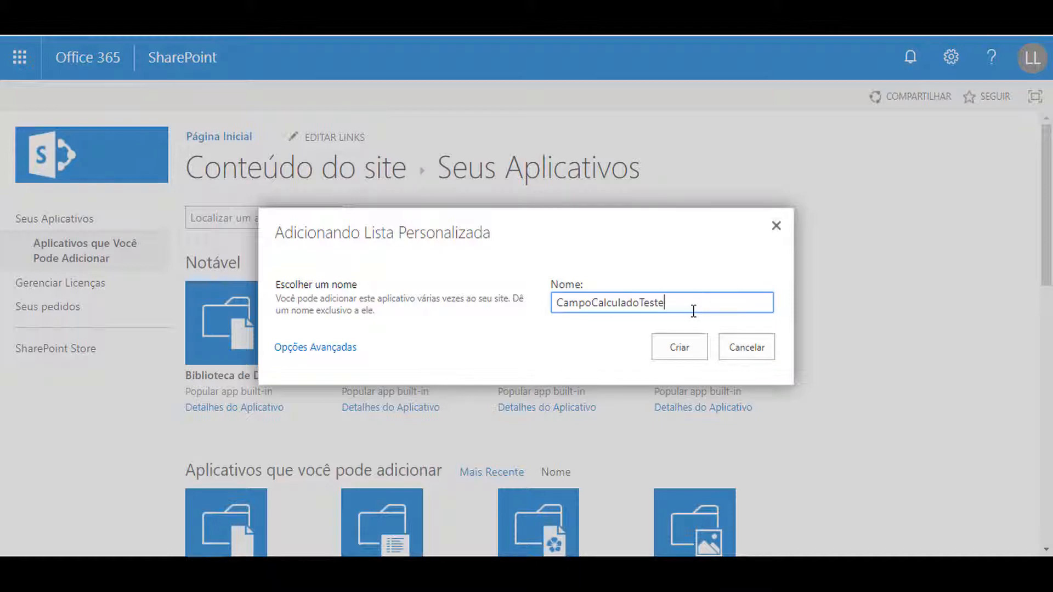
{"action": "left_click", "coordinate": [679, 346]}
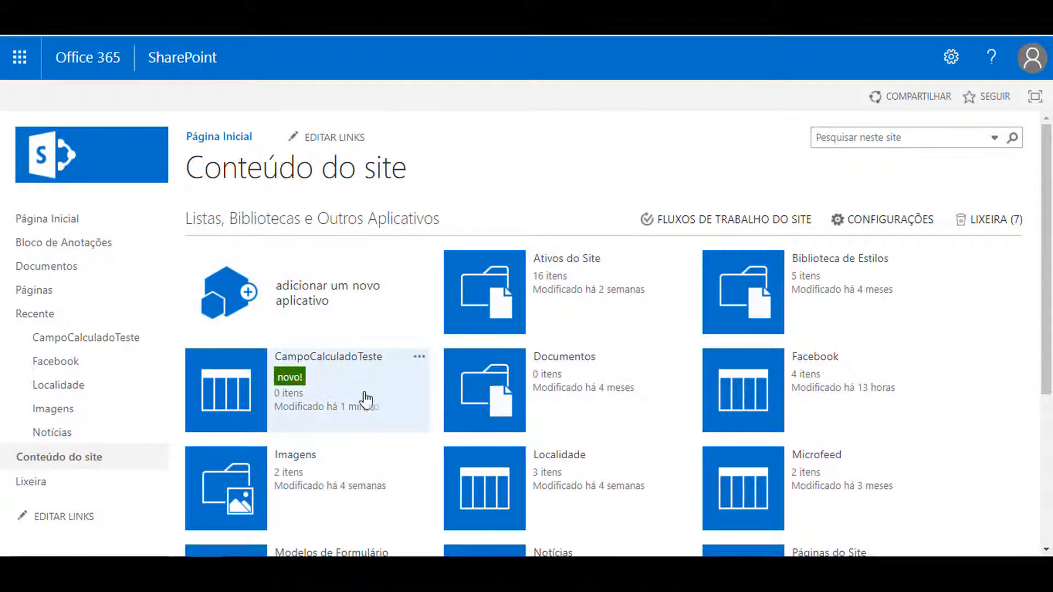
Open the settings of the CampoCalculadoTeste list and start creating a new column
{"action": "left_click", "coordinate": [230, 378]}
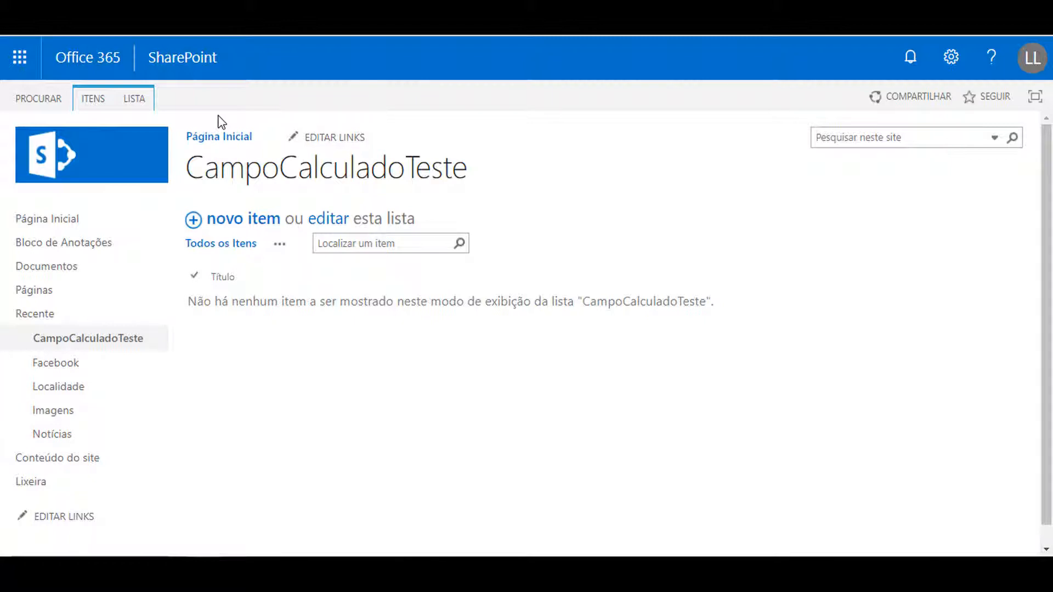
{"action": "left_click", "coordinate": [135, 100]}
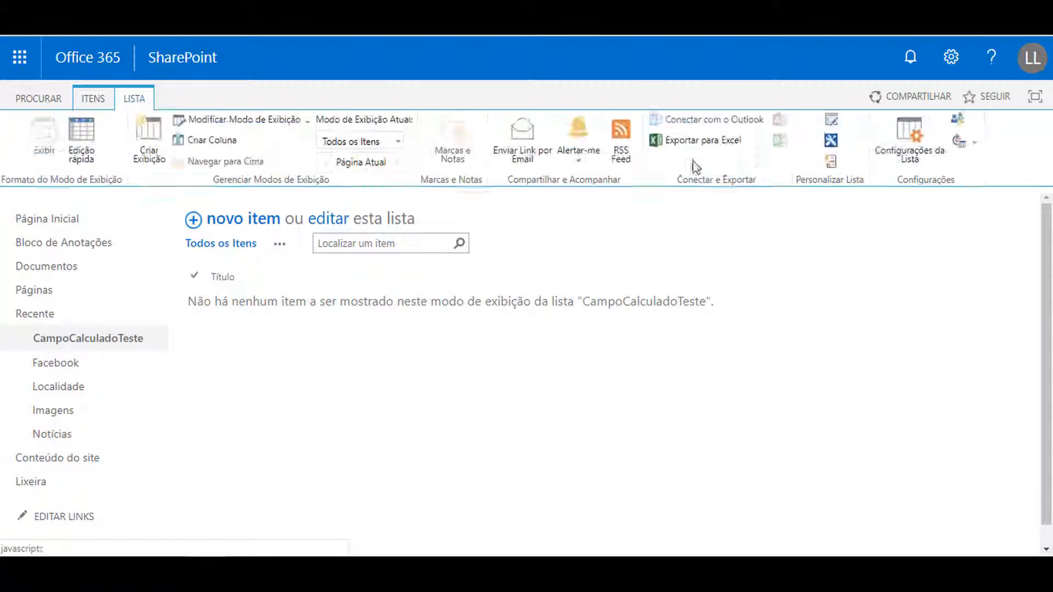
{"action": "left_click", "coordinate": [911, 159]}
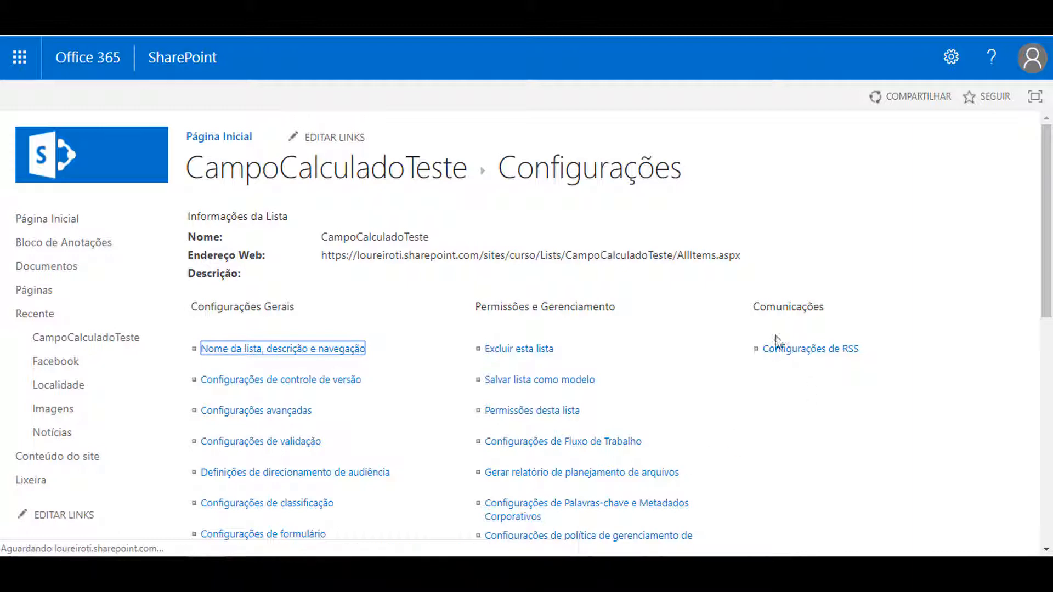
{"action": "scroll", "coordinate": [766, 404], "scroll_direction": "down", "scroll_amount": 9}
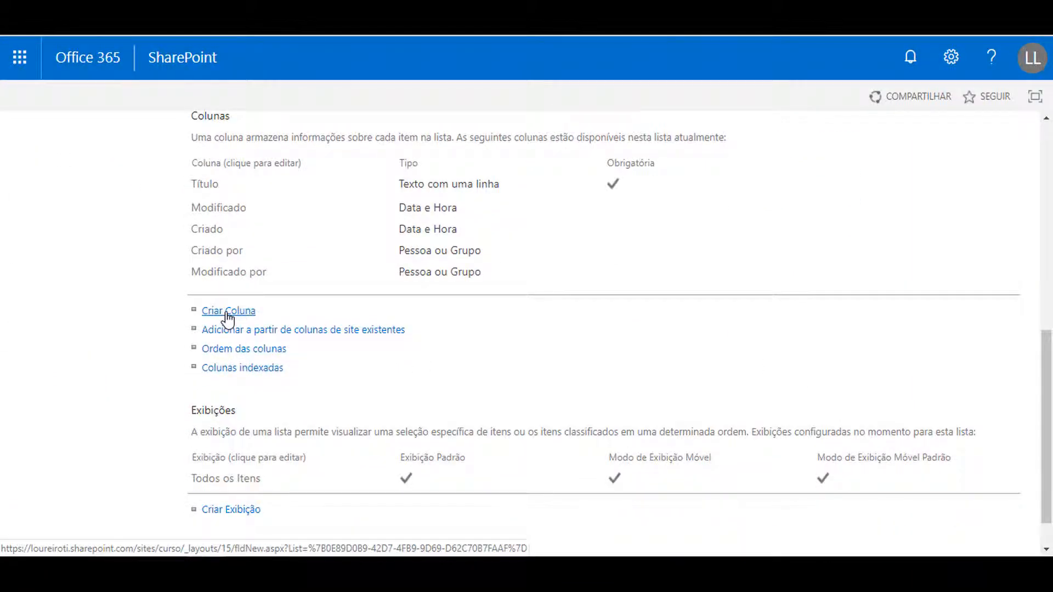
{"action": "left_click", "coordinate": [226, 312]}
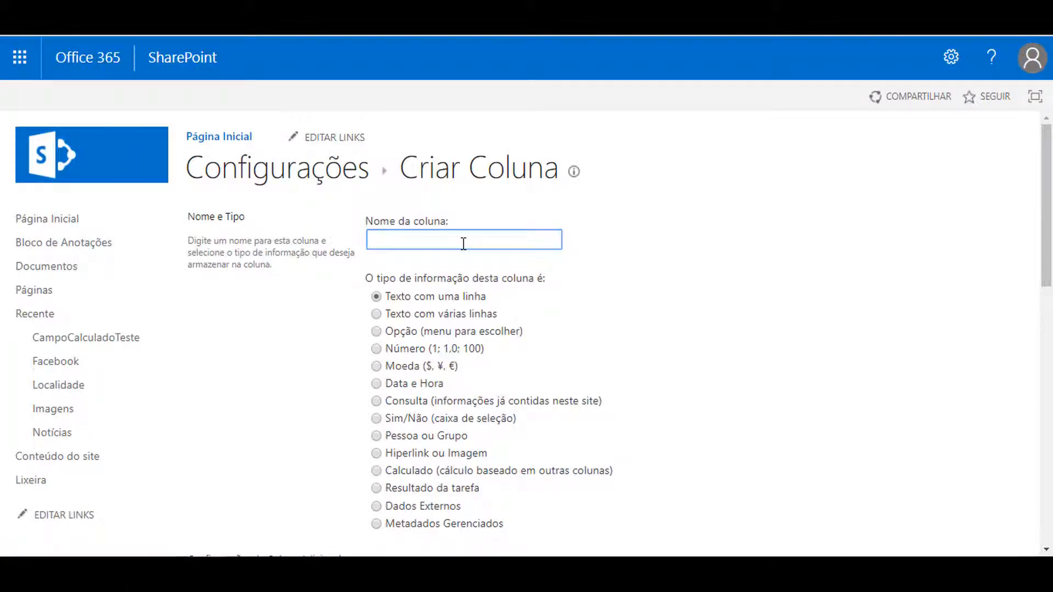
Name the new column dataatual and set its information type to Calculado
{"action": "left_click", "coordinate": [464, 243]}
{"action": "type", "text": "dataatual"}
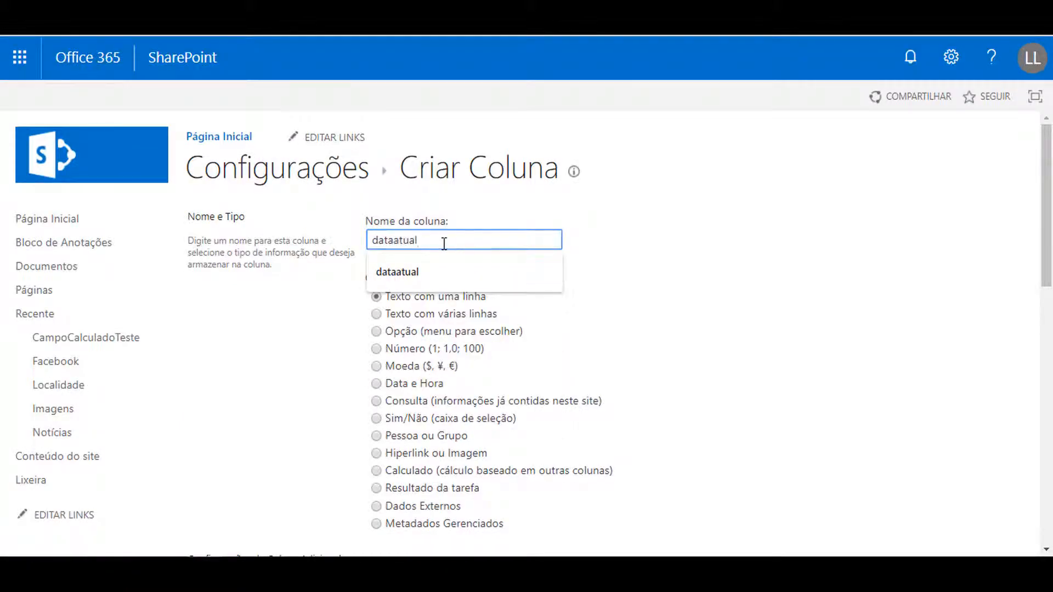
{"action": "left_click", "coordinate": [435, 277]}
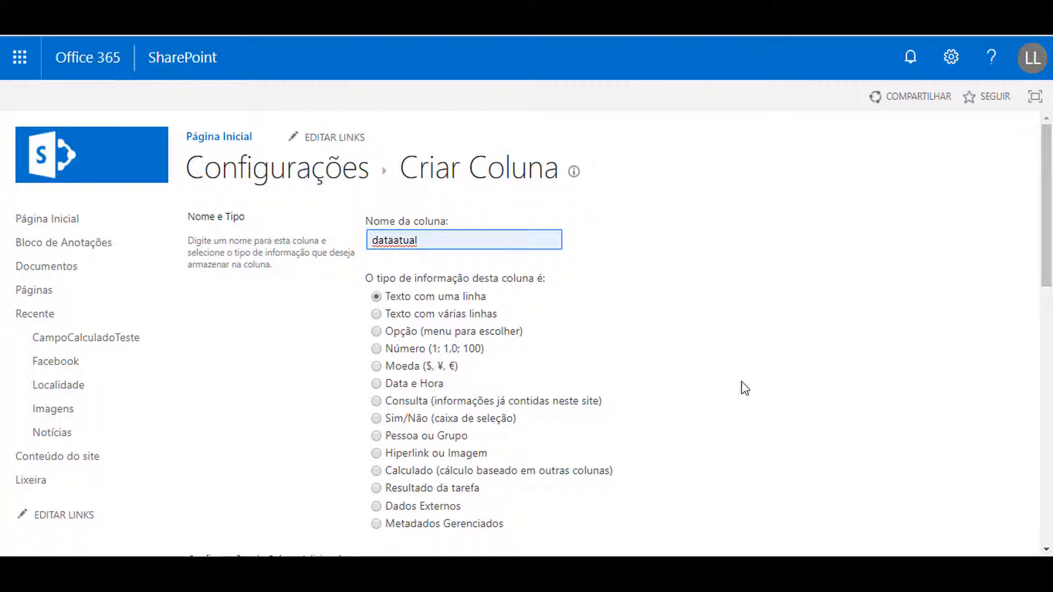
{"action": "scroll", "coordinate": [769, 358], "scroll_direction": "down", "scroll_amount": 3}
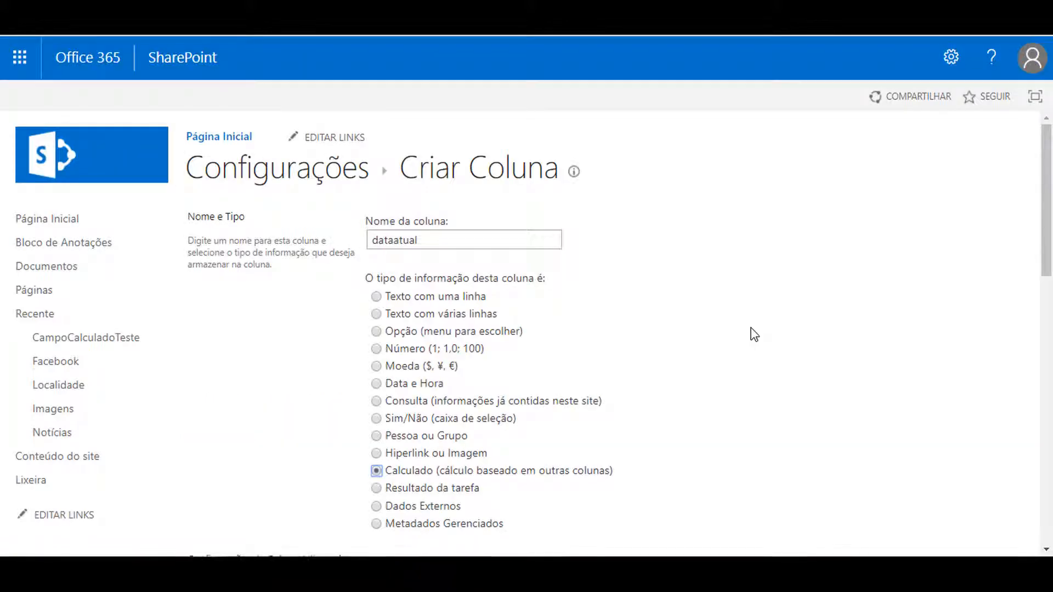
Enter the formula =HOJE() for the calculated column and set its returned data type to Data e Hora
{"action": "scroll", "coordinate": [755, 335], "scroll_direction": "down", "scroll_amount": 3}
{"action": "scroll", "coordinate": [764, 321], "scroll_direction": "down", "scroll_amount": 3}
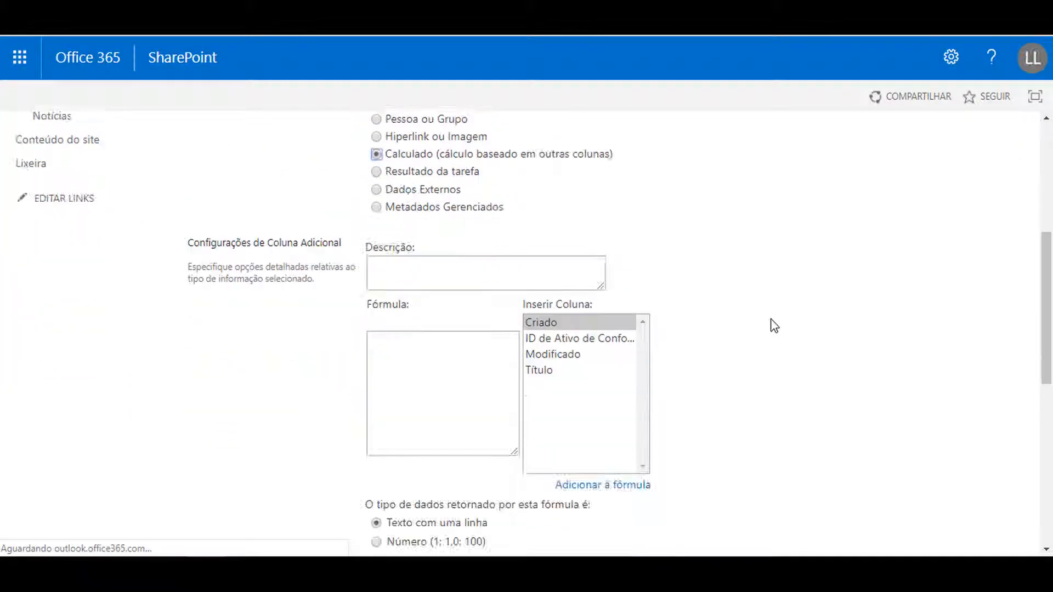
{"action": "left_click", "coordinate": [407, 354]}
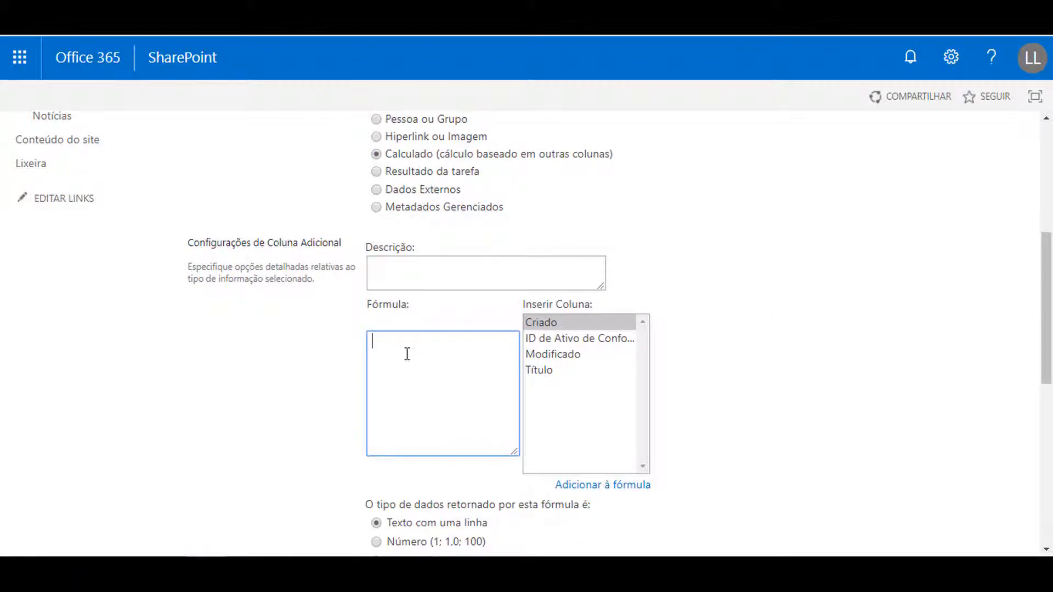
{"action": "scroll", "coordinate": [422, 370], "scroll_direction": "down", "scroll_amount": 2}
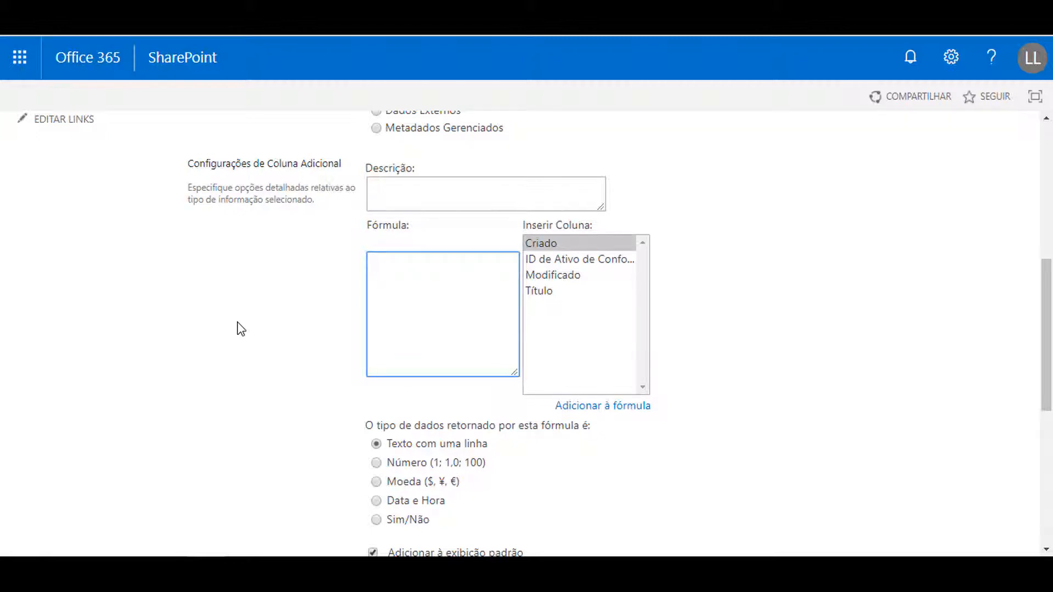
{"action": "type", "text": "HOJE("}
{"action": "double_click", "coordinate": [388, 266]}
{"action": "scroll", "coordinate": [417, 384], "scroll_direction": "down", "scroll_amount": 1}
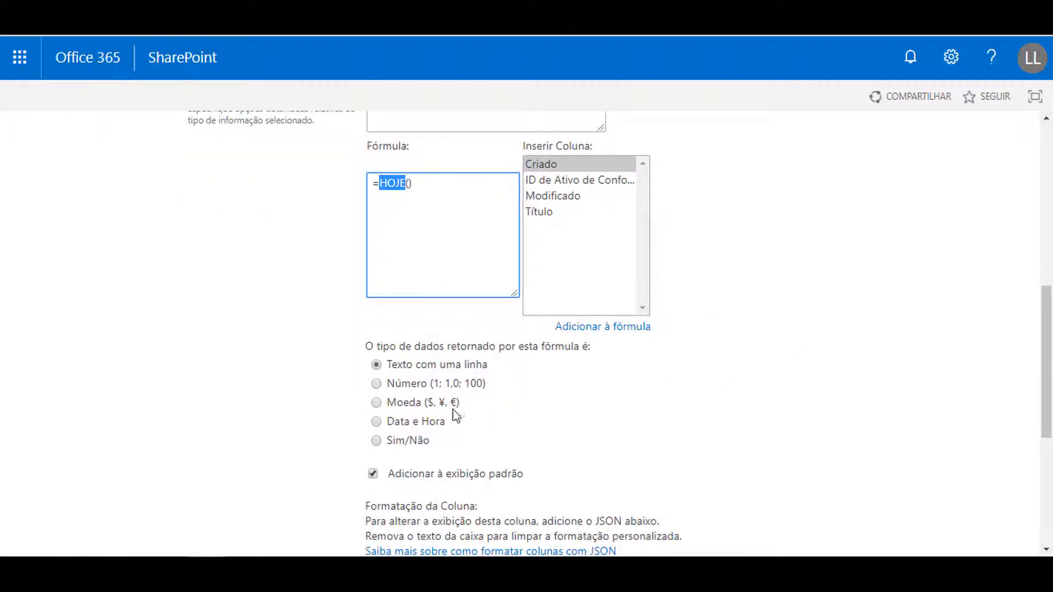
{"action": "left_click", "coordinate": [377, 422]}
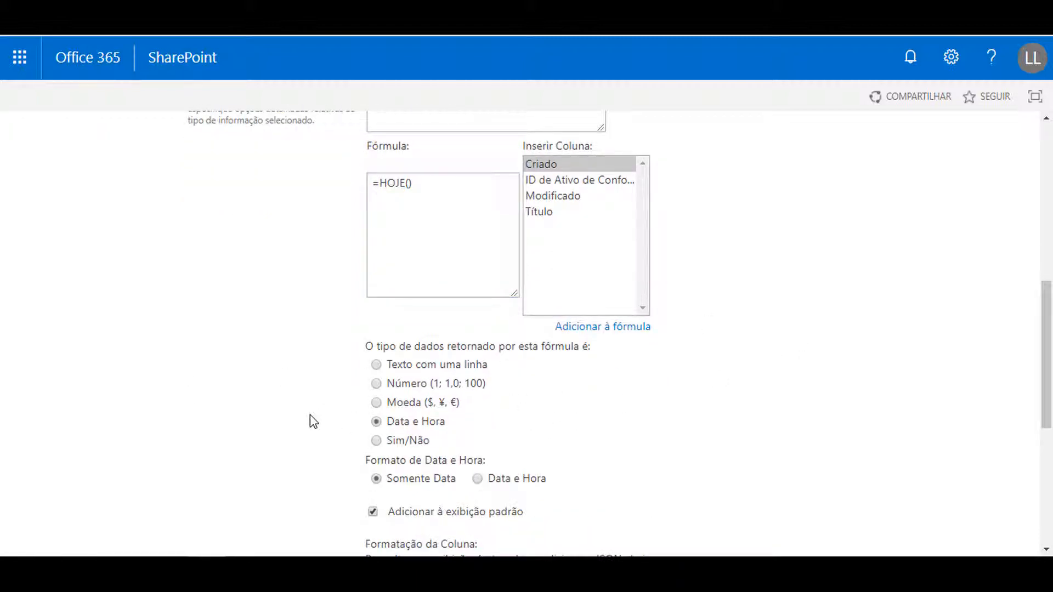
Review the dataatual column's name, type and formula settings, and save the new column
{"action": "scroll", "coordinate": [311, 415], "scroll_direction": "up", "scroll_amount": 8}
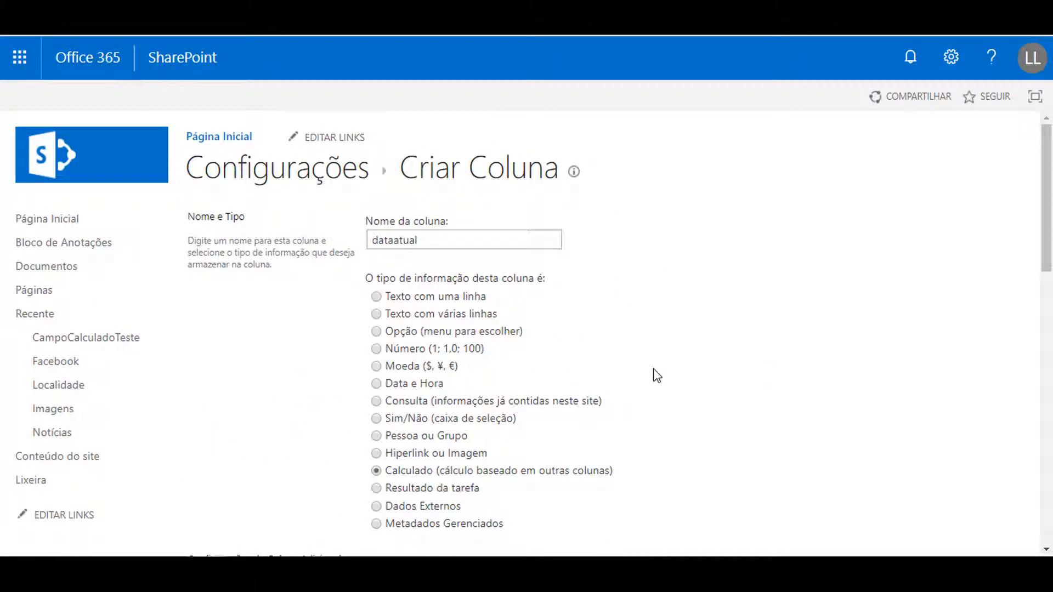
{"action": "scroll", "coordinate": [686, 365], "scroll_direction": "down", "scroll_amount": 5}
{"action": "scroll", "coordinate": [714, 358], "scroll_direction": "down", "scroll_amount": 2}
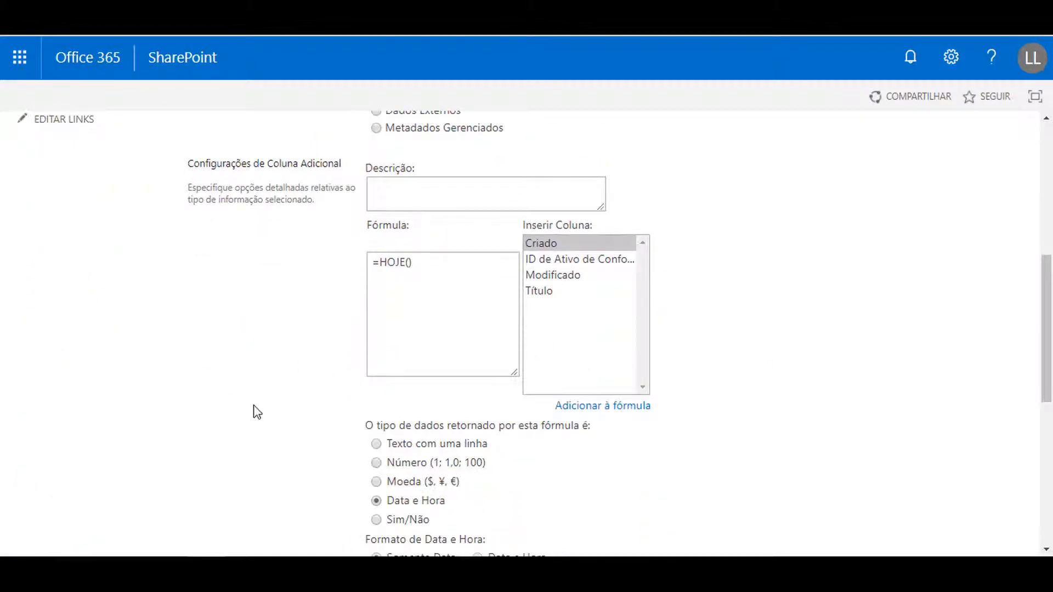
{"action": "scroll", "coordinate": [254, 405], "scroll_direction": "down", "scroll_amount": 3}
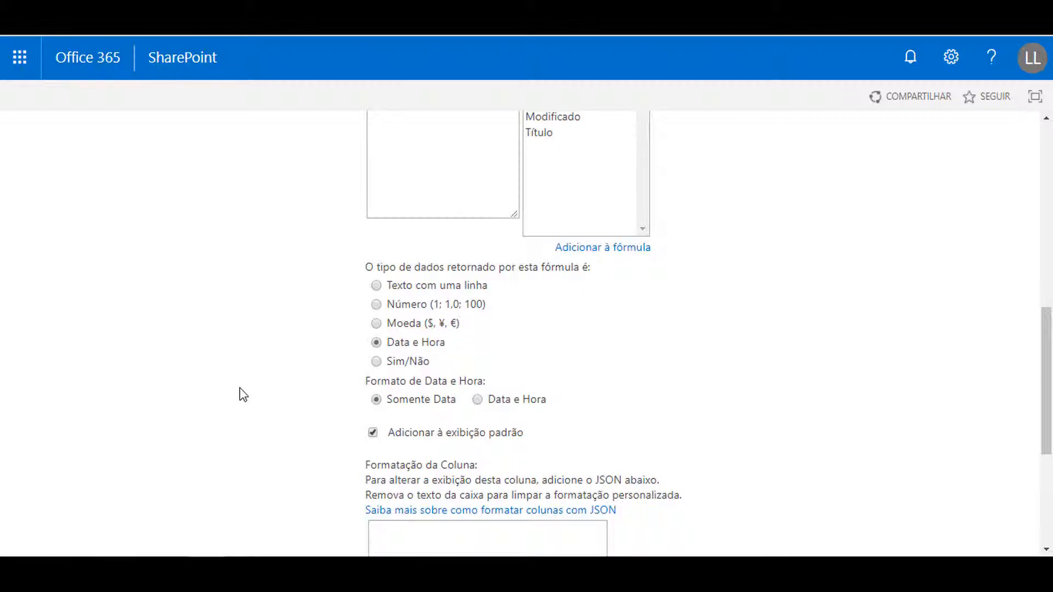
{"action": "scroll", "coordinate": [249, 377], "scroll_direction": "down", "scroll_amount": 3}
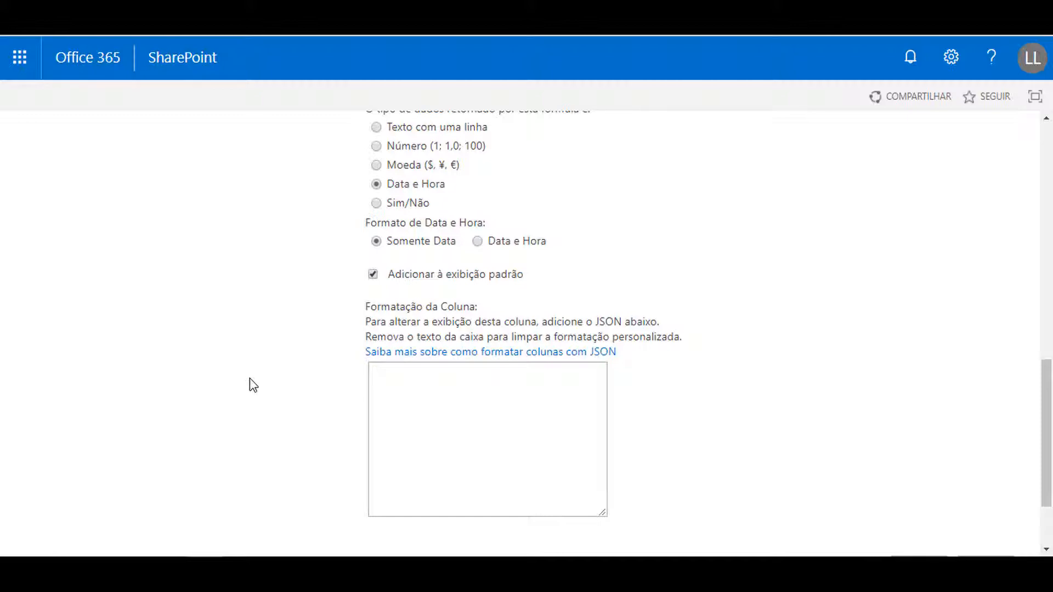
{"action": "scroll", "coordinate": [244, 340], "scroll_direction": "down", "scroll_amount": 2}
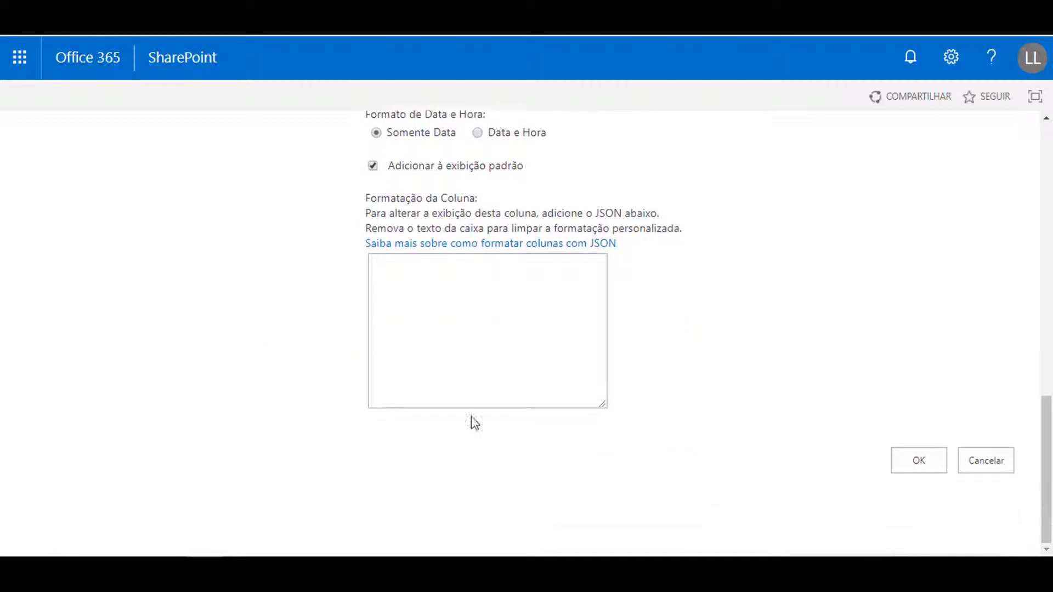
{"action": "left_click", "coordinate": [928, 467]}
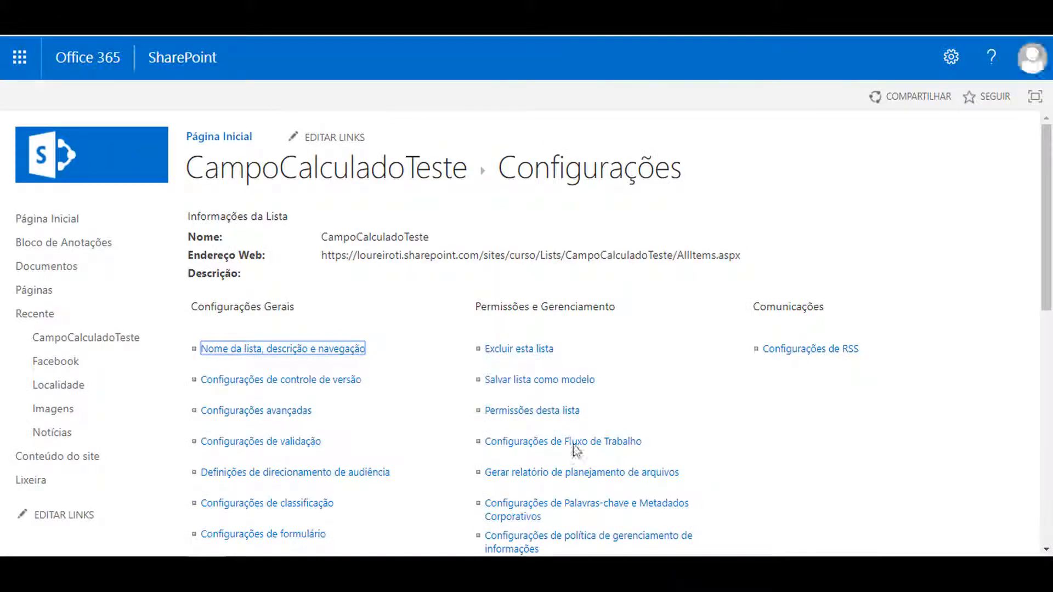
Rename the dataatual column as Data Atual and save the change
{"action": "scroll", "coordinate": [423, 388], "scroll_direction": "down", "scroll_amount": 6}
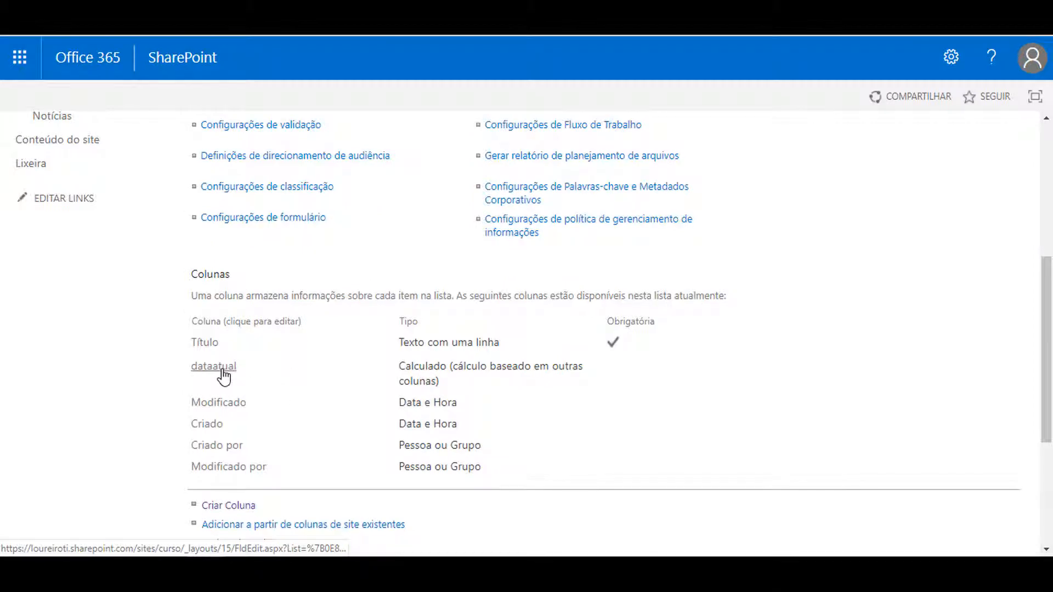
{"action": "left_click", "coordinate": [222, 367]}
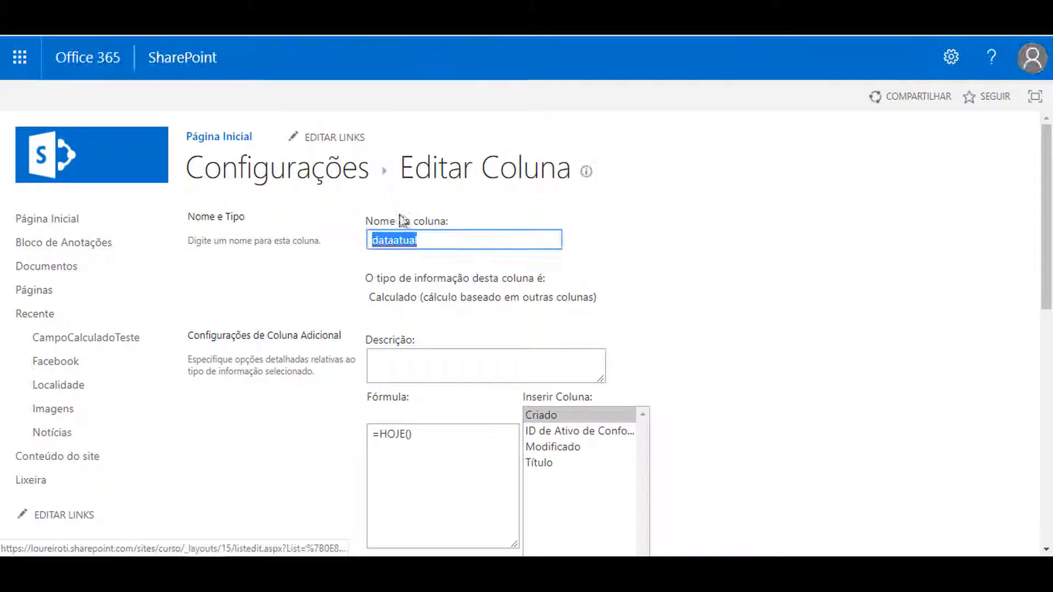
{"action": "double_click", "coordinate": [455, 238]}
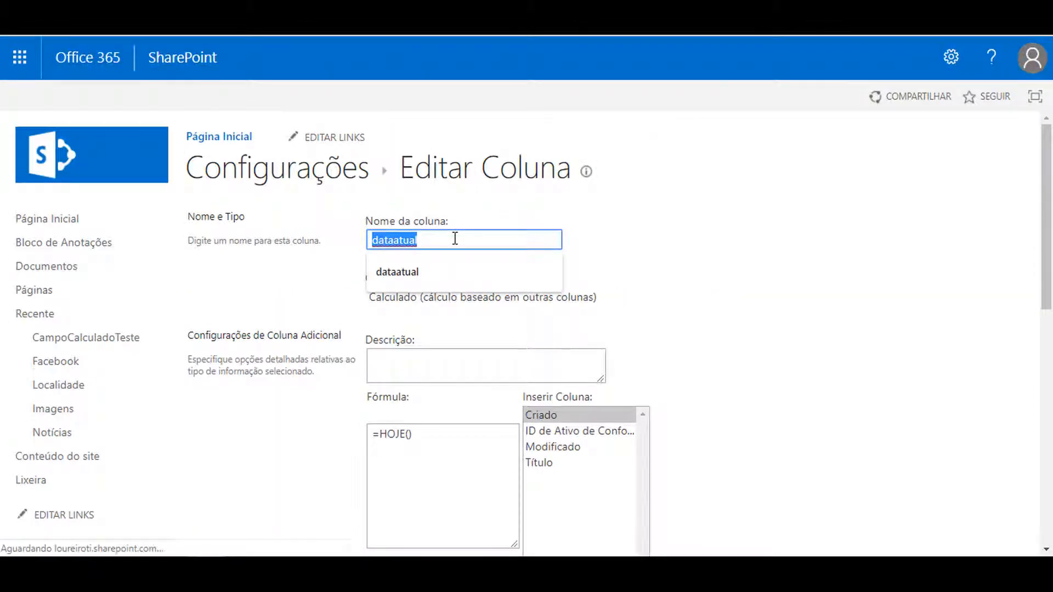
{"action": "type", "text": "Data Atual"}
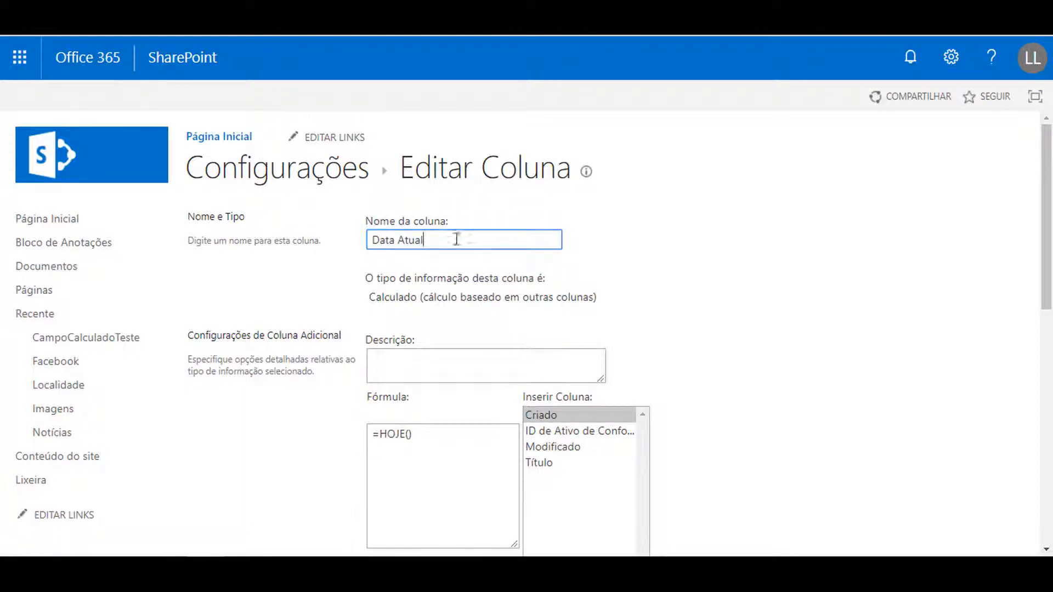
{"action": "scroll", "coordinate": [674, 242], "scroll_direction": "down", "scroll_amount": 3}
{"action": "scroll", "coordinate": [933, 419], "scroll_direction": "down", "scroll_amount": 6}
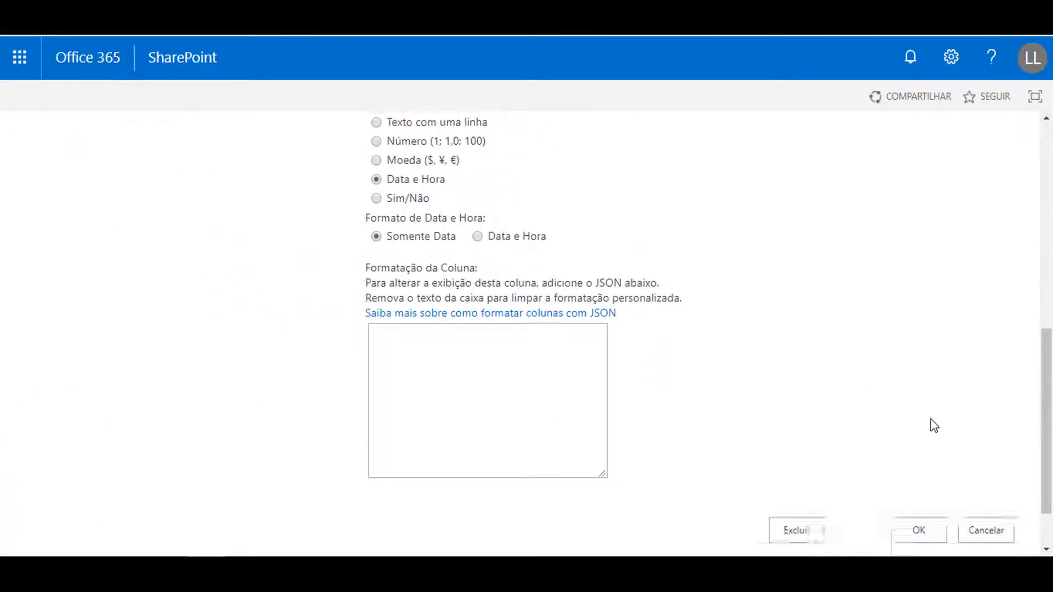
{"action": "scroll", "coordinate": [934, 425], "scroll_direction": "down", "scroll_amount": 1}
{"action": "left_click", "coordinate": [922, 459]}
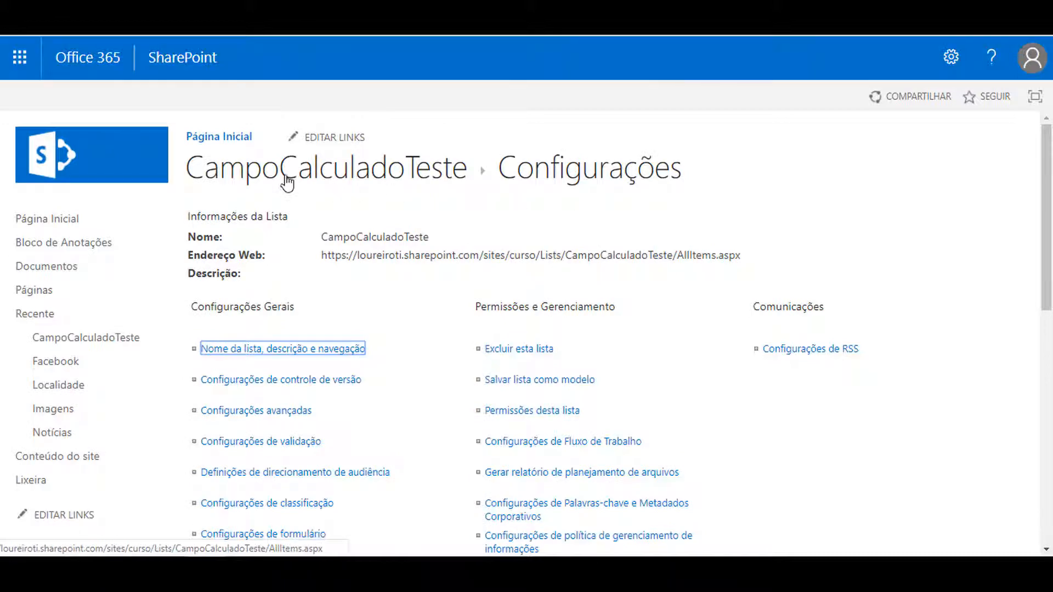
Return to the CampoCalculadoTeste list and add a new item titled Teste 1
{"action": "left_click", "coordinate": [228, 157]}
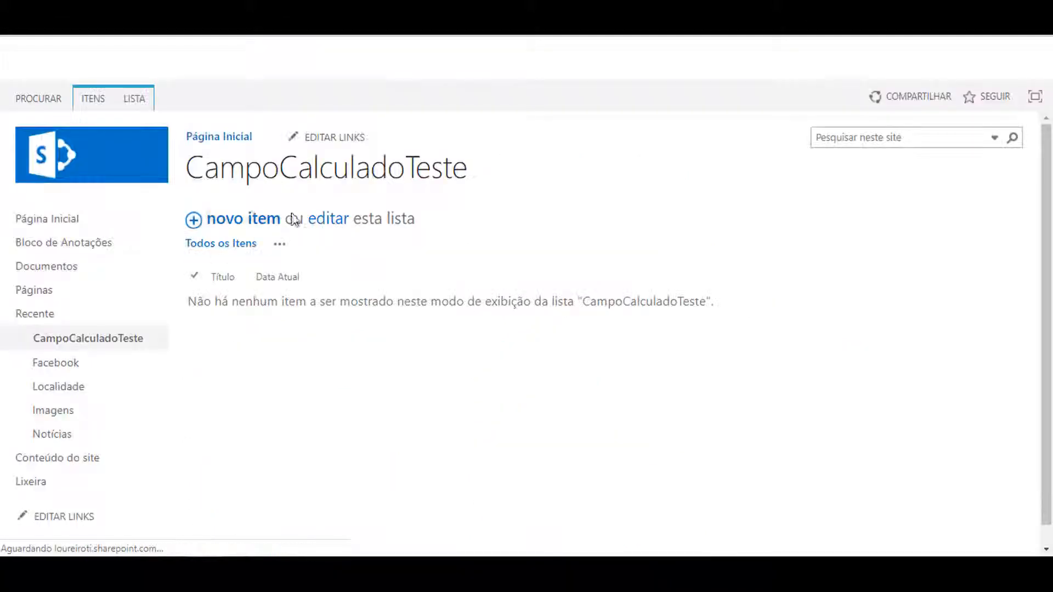
{"action": "left_click", "coordinate": [236, 218]}
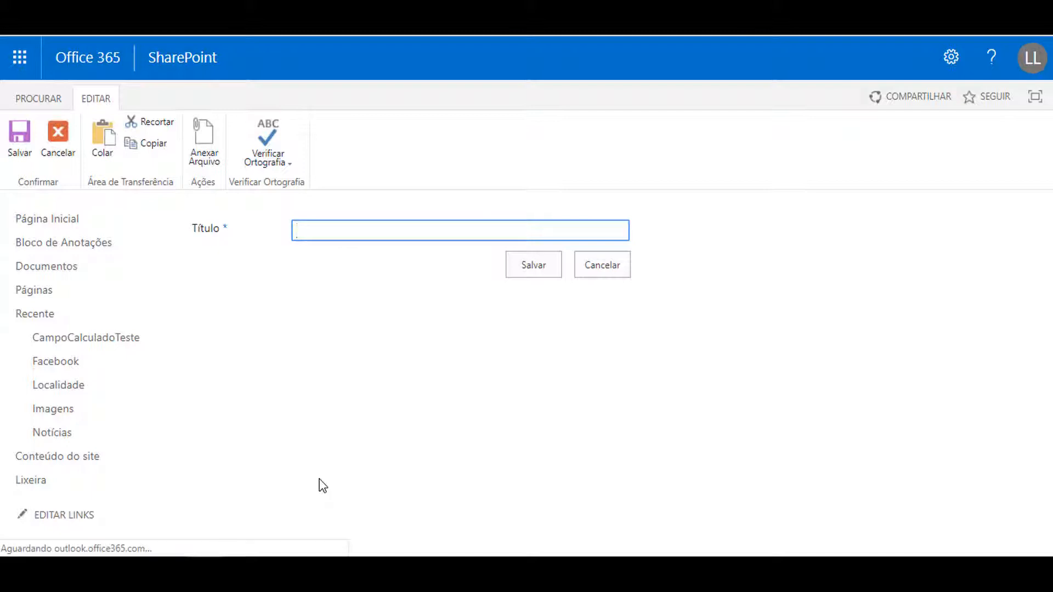
{"action": "type", "text": "Teste 1"}
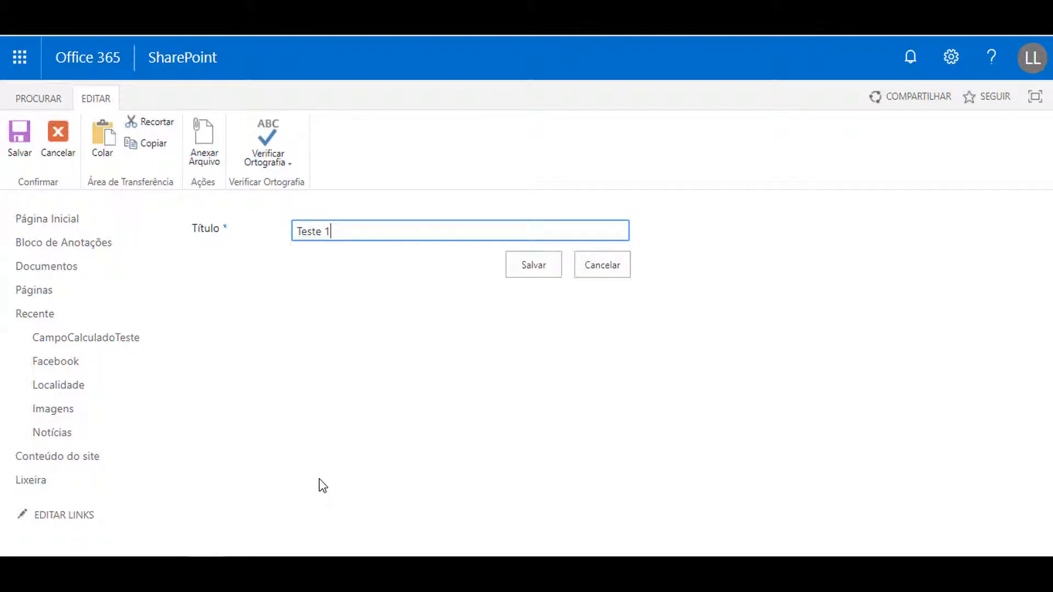
{"action": "left_click", "coordinate": [548, 271]}
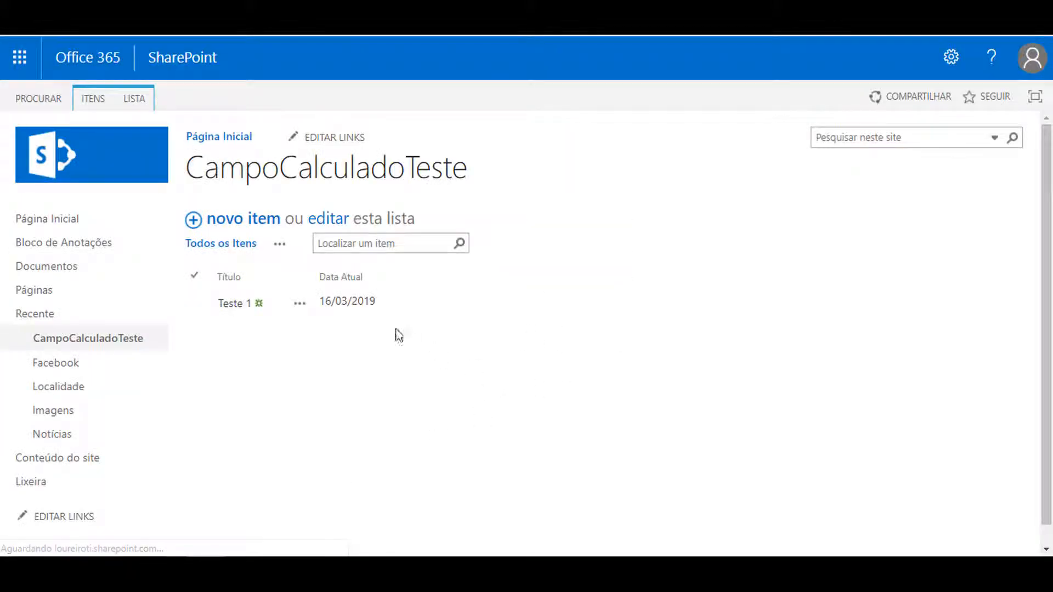
From the list's settings, create a new column named minhadata with the information type Data e Hora
{"action": "left_click", "coordinate": [196, 305]}
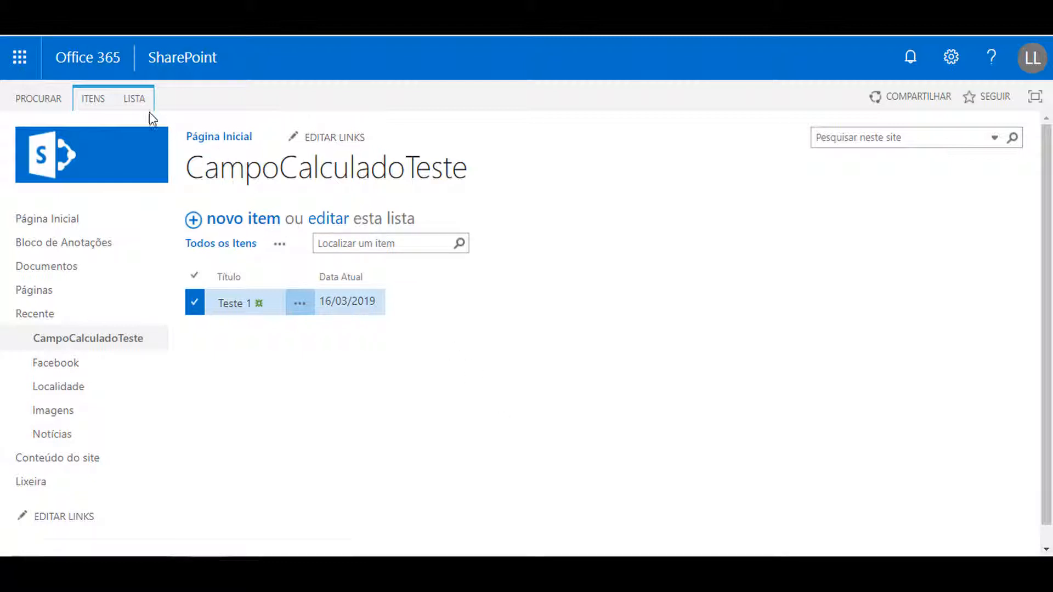
{"action": "left_click", "coordinate": [134, 99]}
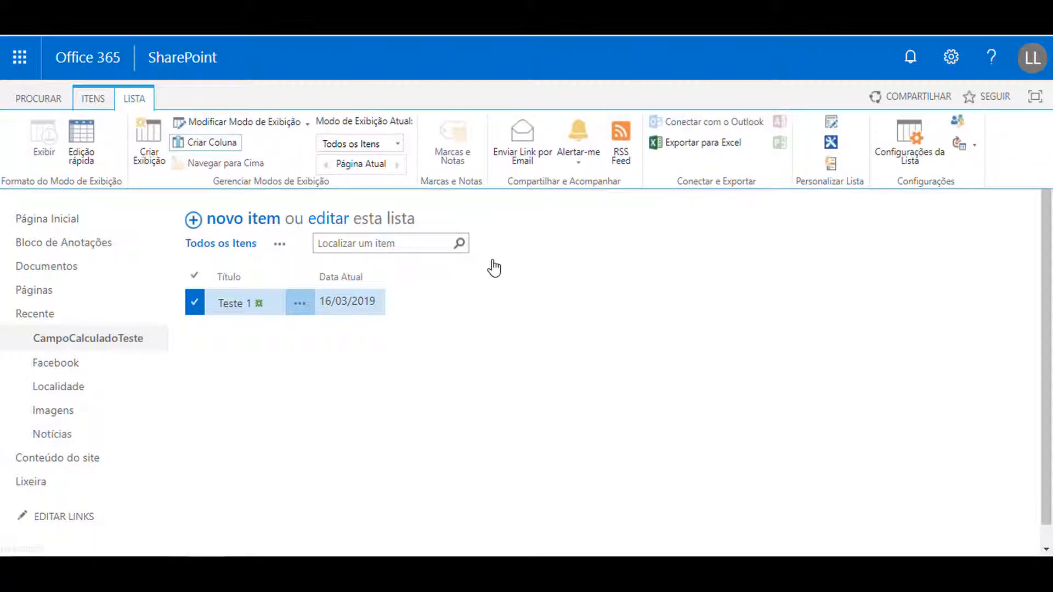
{"action": "left_click", "coordinate": [900, 162]}
{"action": "scroll", "coordinate": [507, 335], "scroll_direction": "down", "scroll_amount": 10}
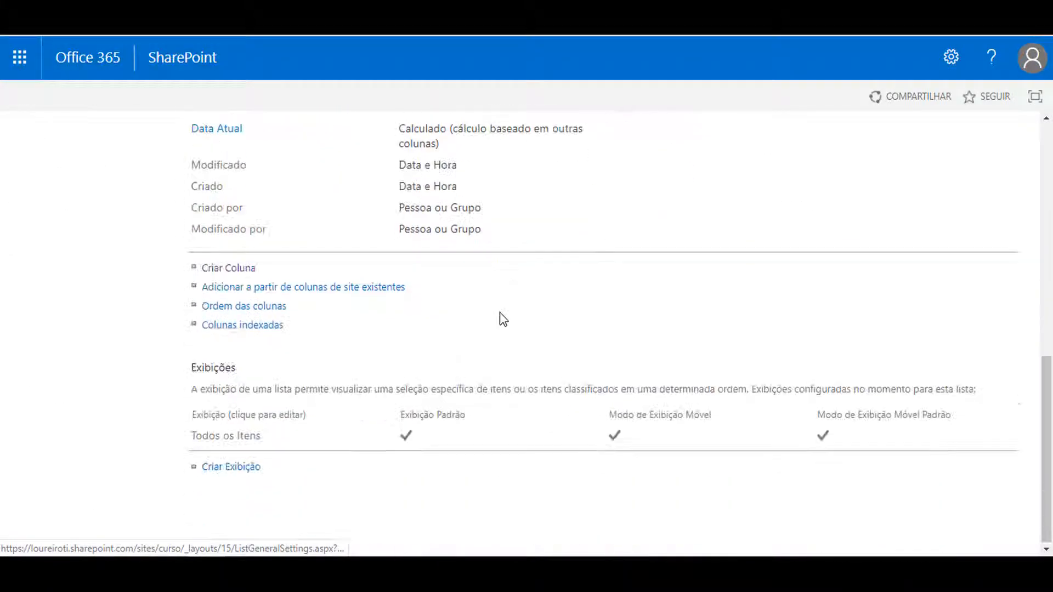
{"action": "scroll", "coordinate": [238, 265], "scroll_direction": "up", "scroll_amount": 1}
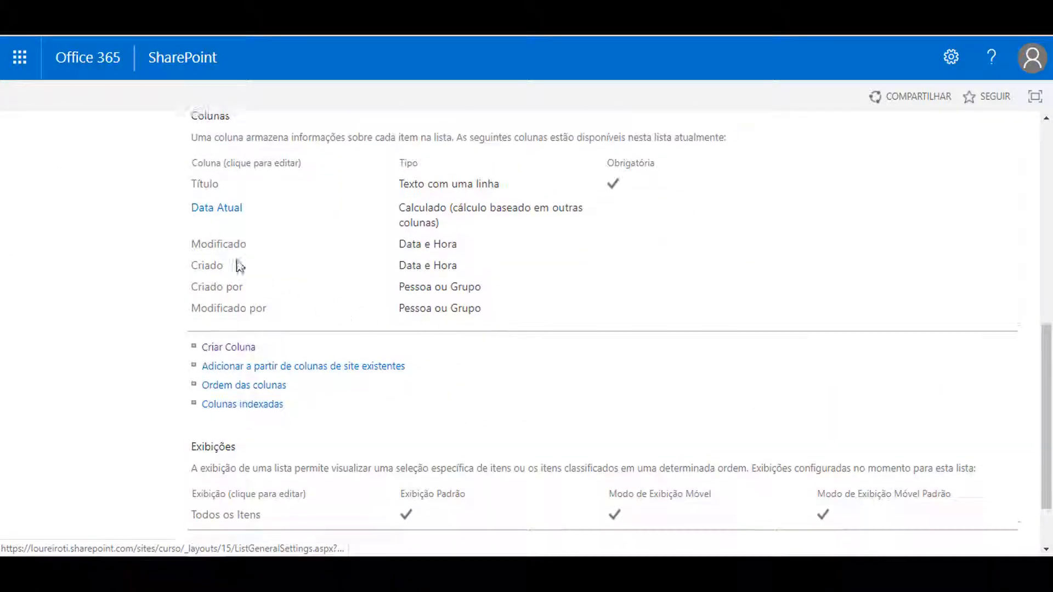
{"action": "left_click", "coordinate": [241, 347]}
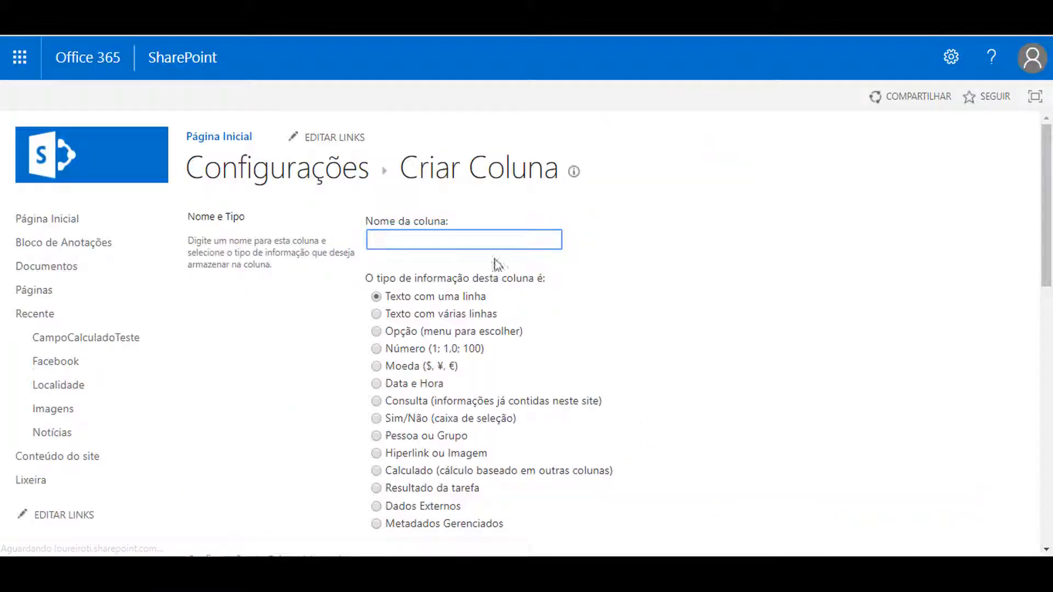
{"action": "left_click", "coordinate": [492, 247]}
{"action": "type", "text": "minhadata"}
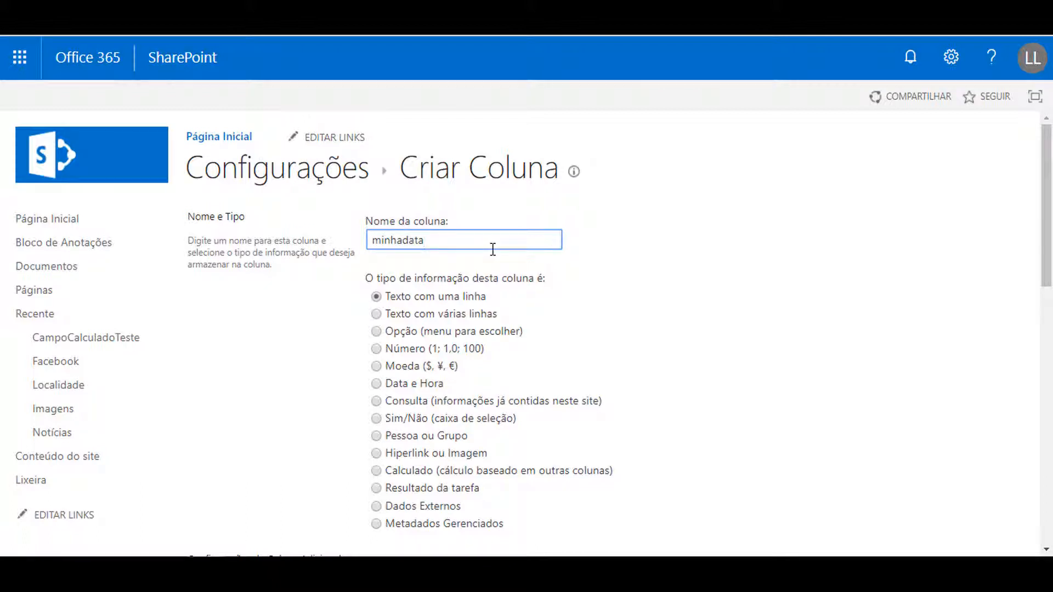
{"action": "scroll", "coordinate": [526, 242], "scroll_direction": "down", "scroll_amount": 1}
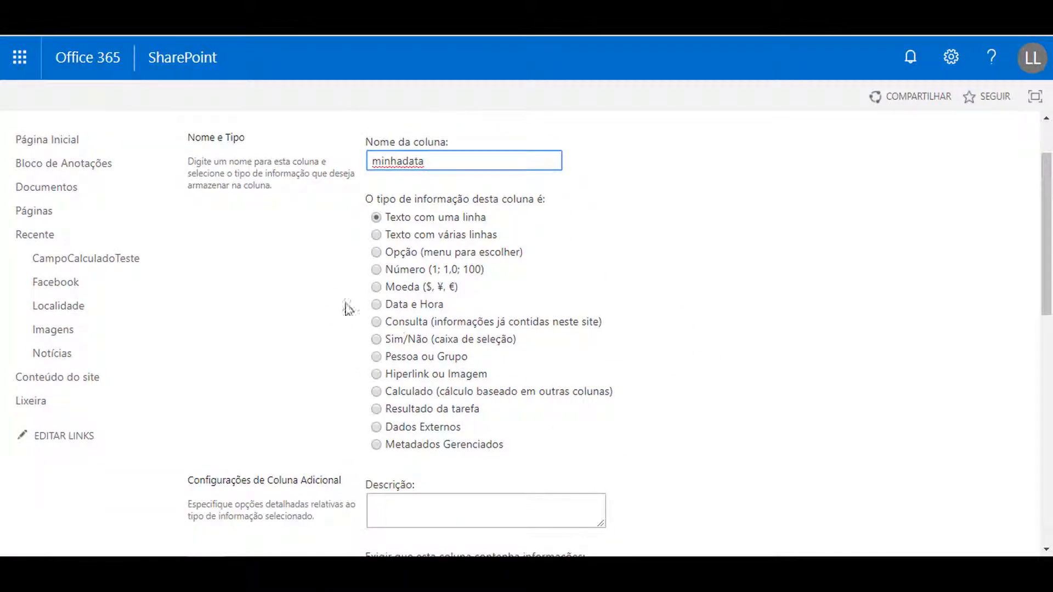
{"action": "left_click", "coordinate": [377, 305]}
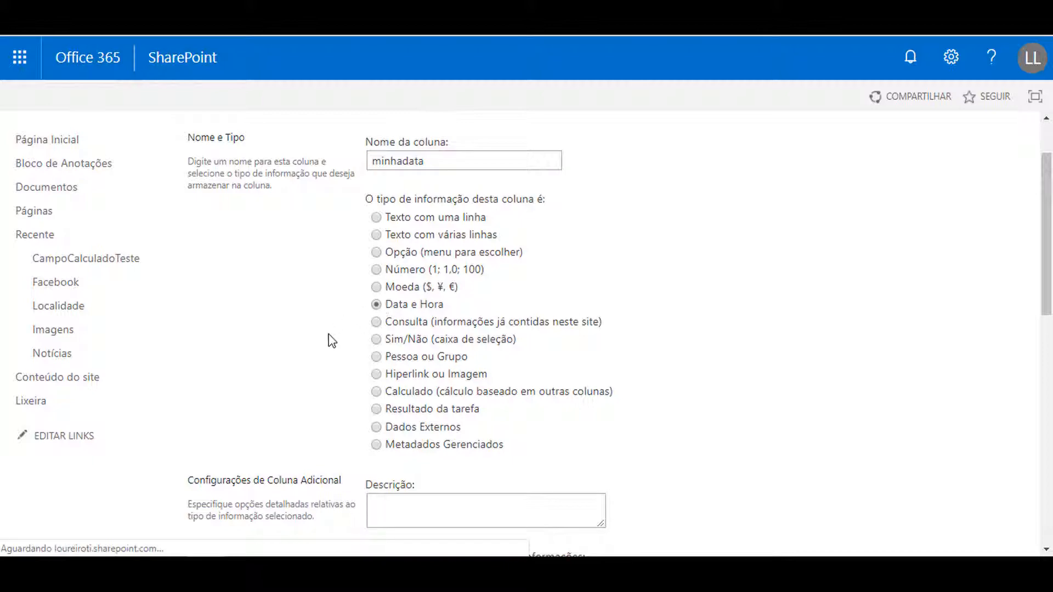
Review the additional settings of the minhadata column and save the new column
{"action": "scroll", "coordinate": [297, 327], "scroll_direction": "down", "scroll_amount": 10}
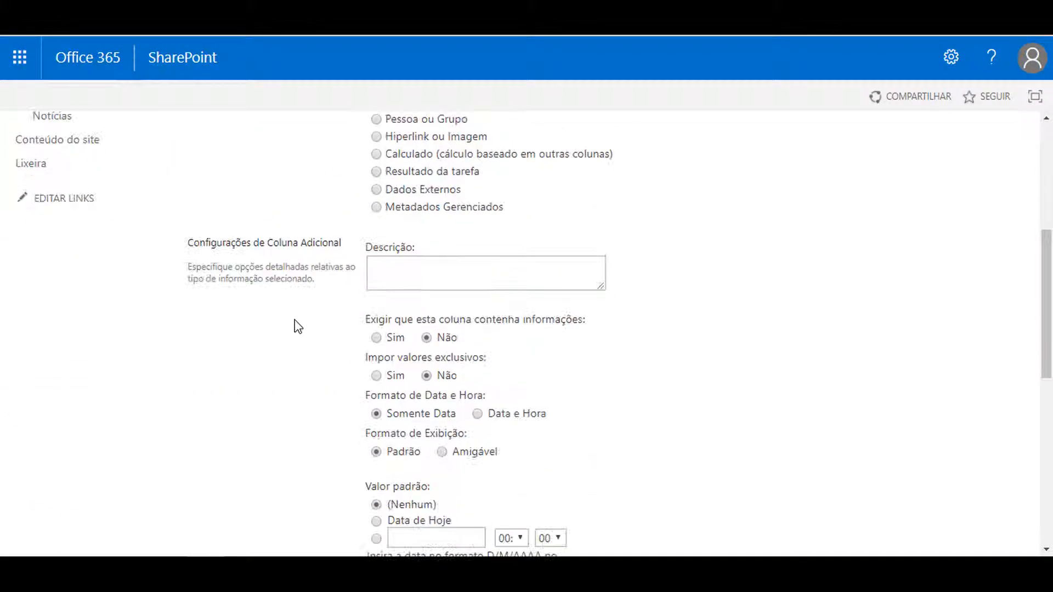
{"action": "scroll", "coordinate": [743, 384], "scroll_direction": "up", "scroll_amount": 10}
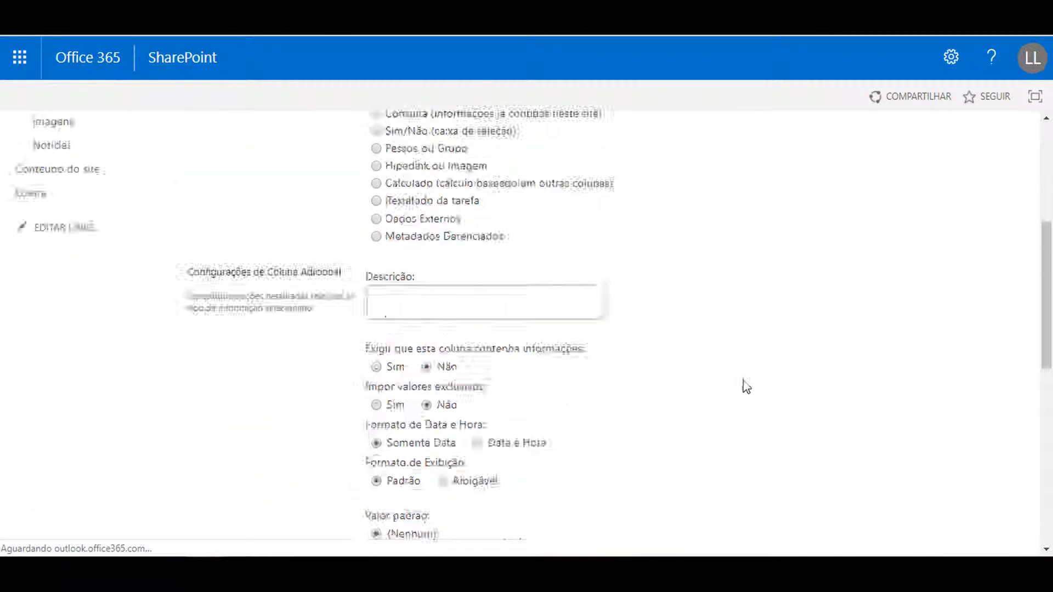
{"action": "scroll", "coordinate": [795, 420], "scroll_direction": "down", "scroll_amount": 1}
{"action": "scroll", "coordinate": [879, 487], "scroll_direction": "down", "scroll_amount": 10}
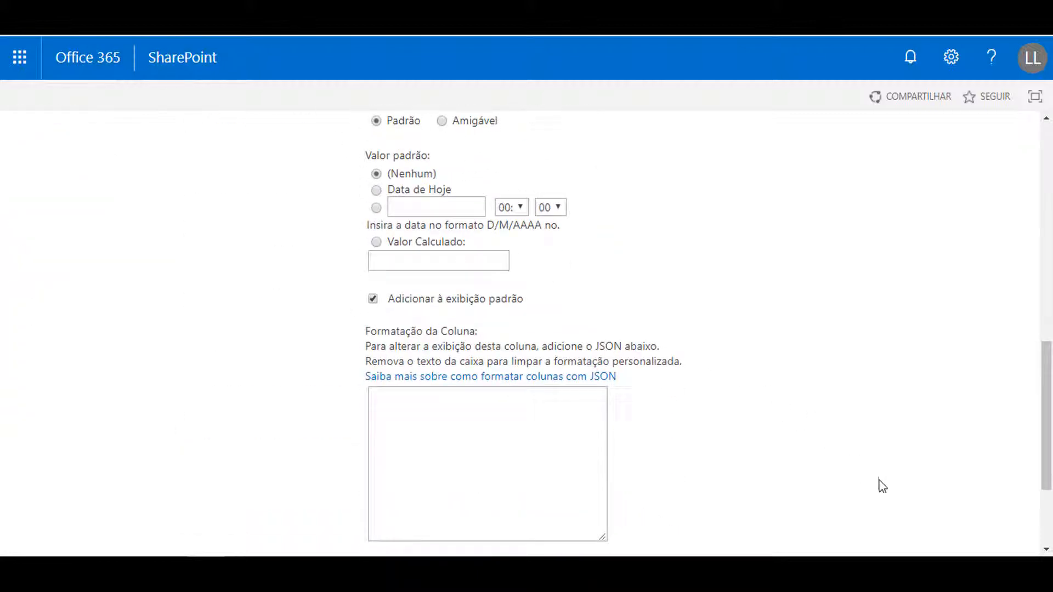
{"action": "left_click", "coordinate": [920, 461]}
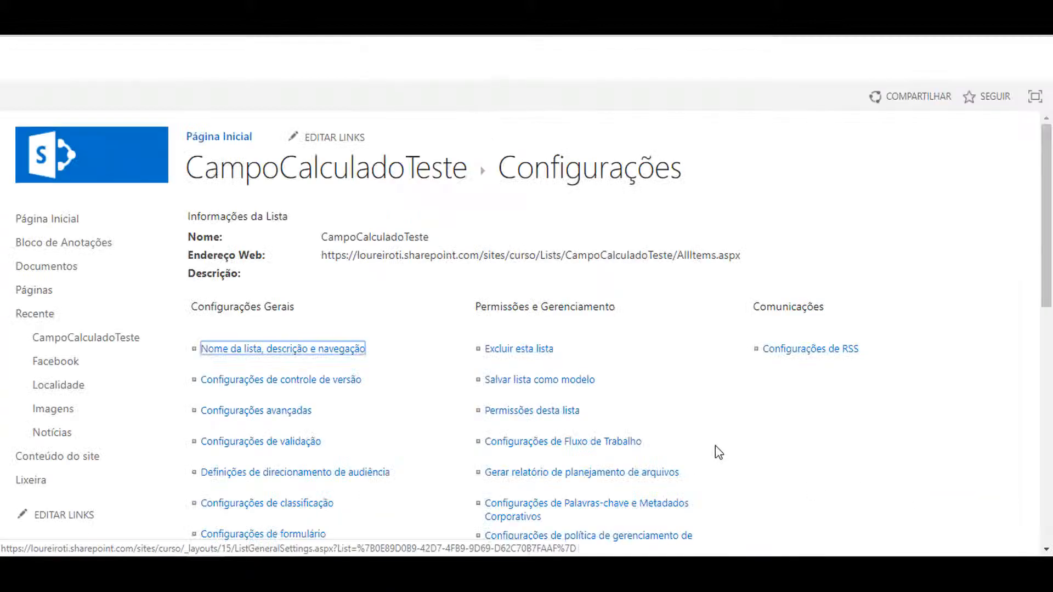
Return to the CampoCalculadoTeste list, edit the Teste 1 item to set minhadata to 10/03/2019, and save it
{"action": "left_click", "coordinate": [356, 186]}
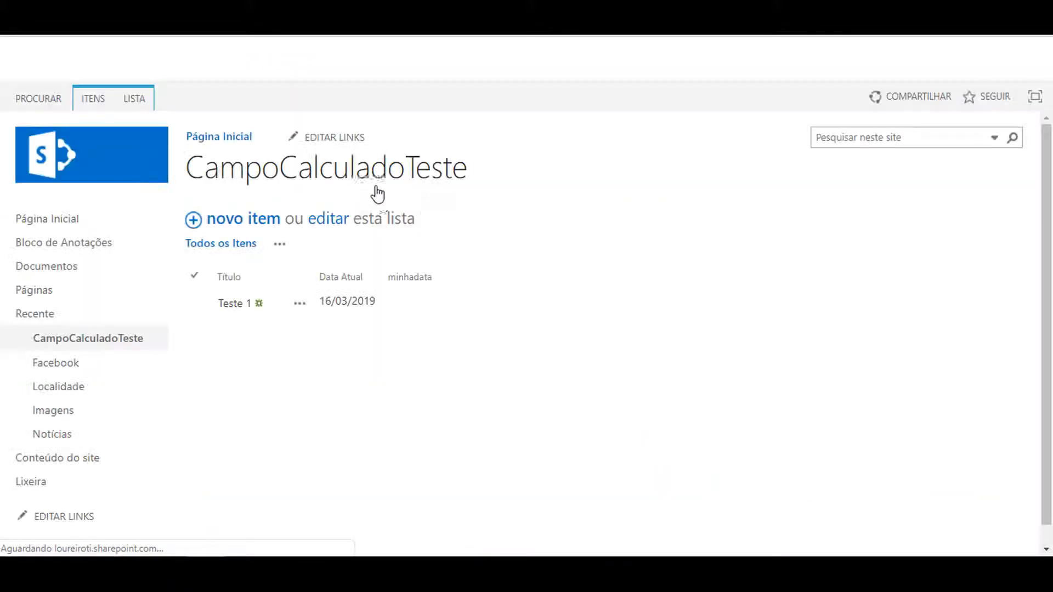
{"action": "left_click", "coordinate": [195, 302]}
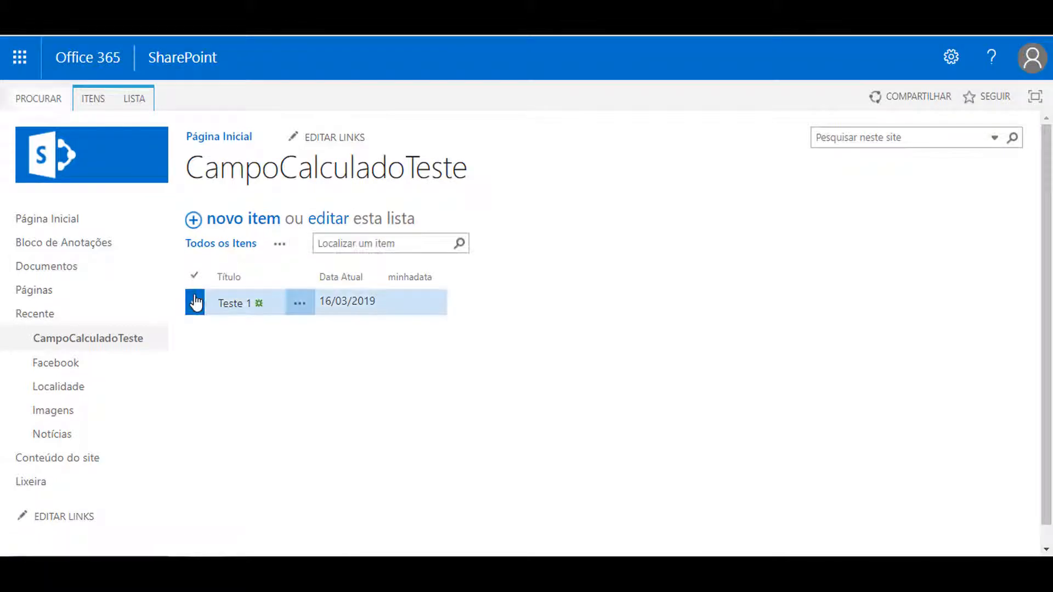
{"action": "left_click", "coordinate": [93, 102]}
{"action": "left_click", "coordinate": [138, 160]}
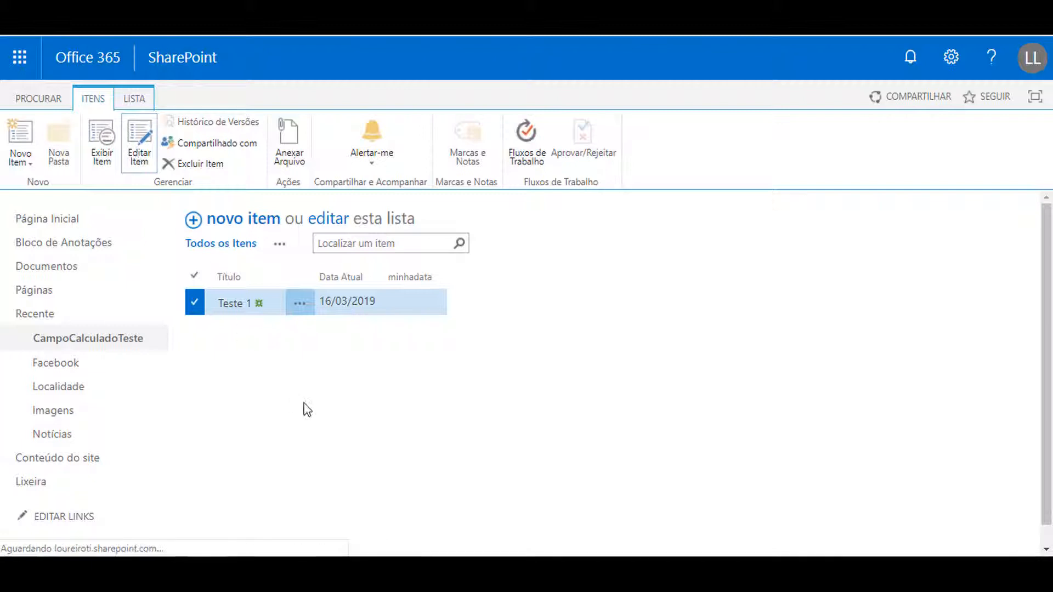
{"action": "left_click", "coordinate": [370, 265]}
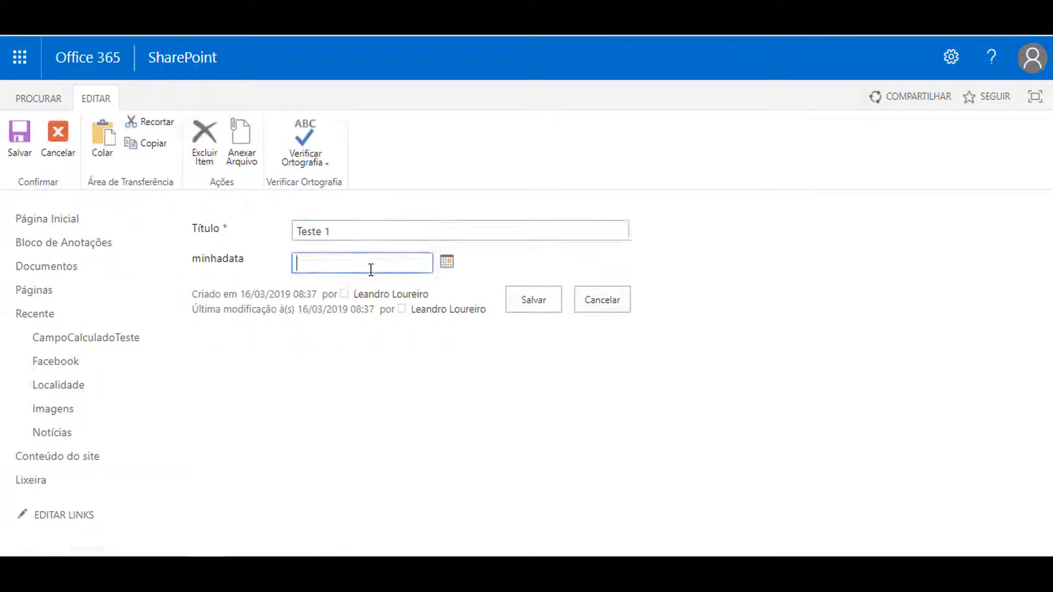
{"action": "left_click", "coordinate": [448, 265]}
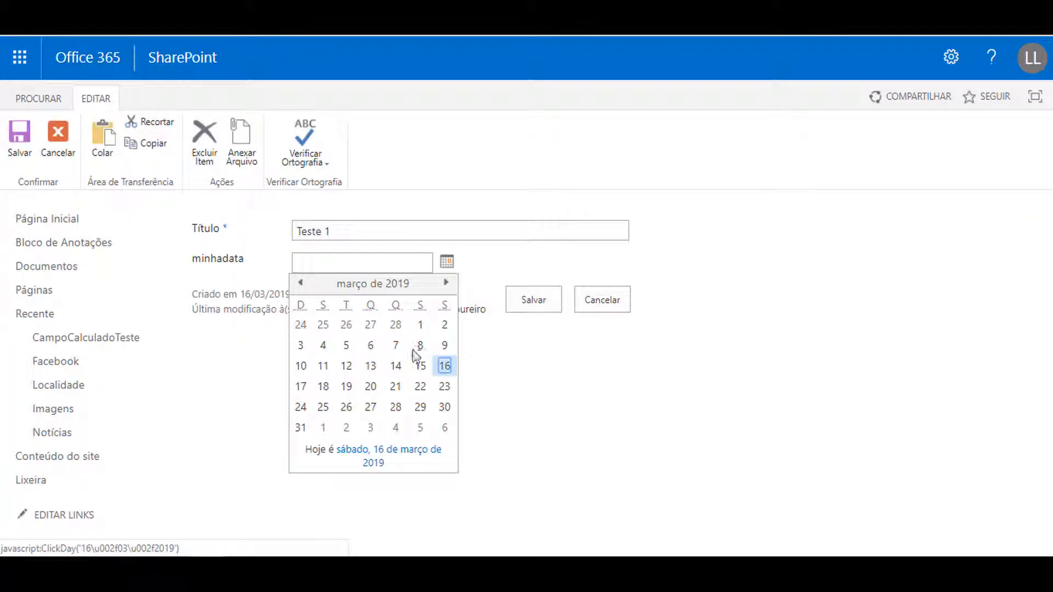
{"action": "left_click", "coordinate": [301, 366]}
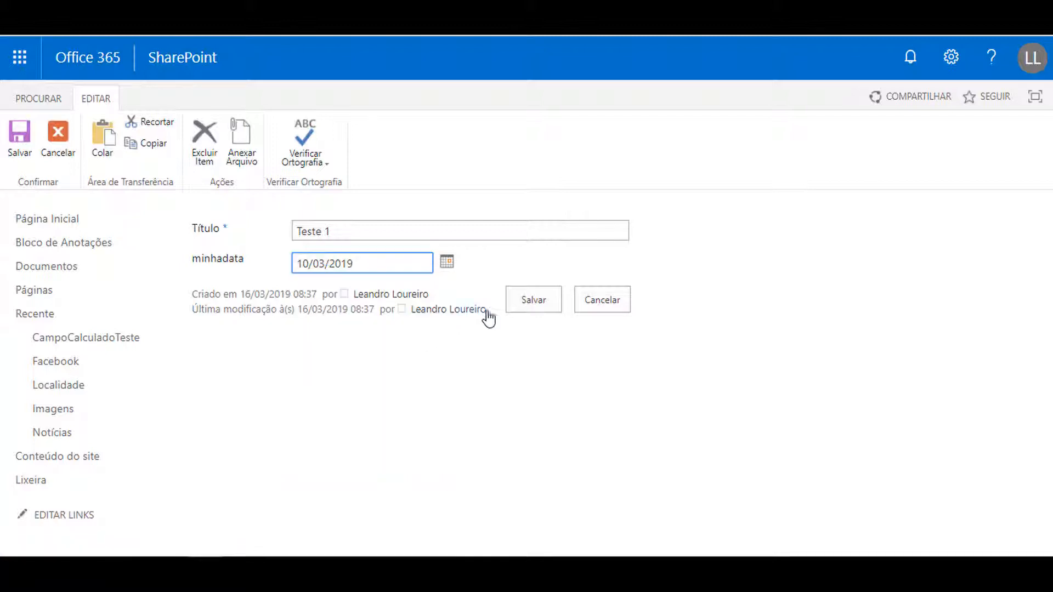
{"action": "left_click", "coordinate": [519, 305]}
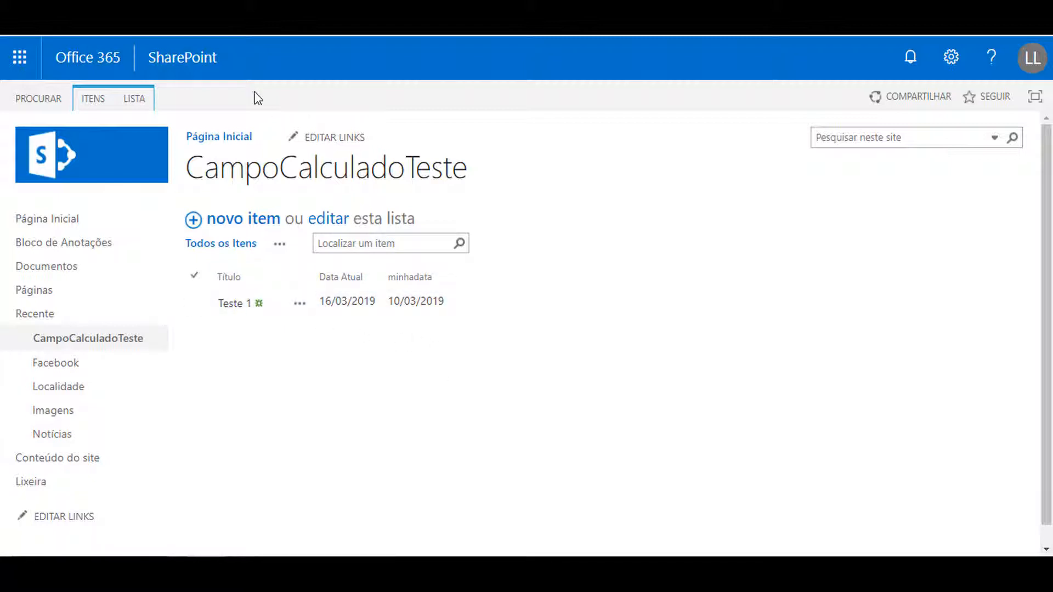
From the list's settings, create another column named dias with the information type Calculado
{"action": "left_click", "coordinate": [146, 99]}
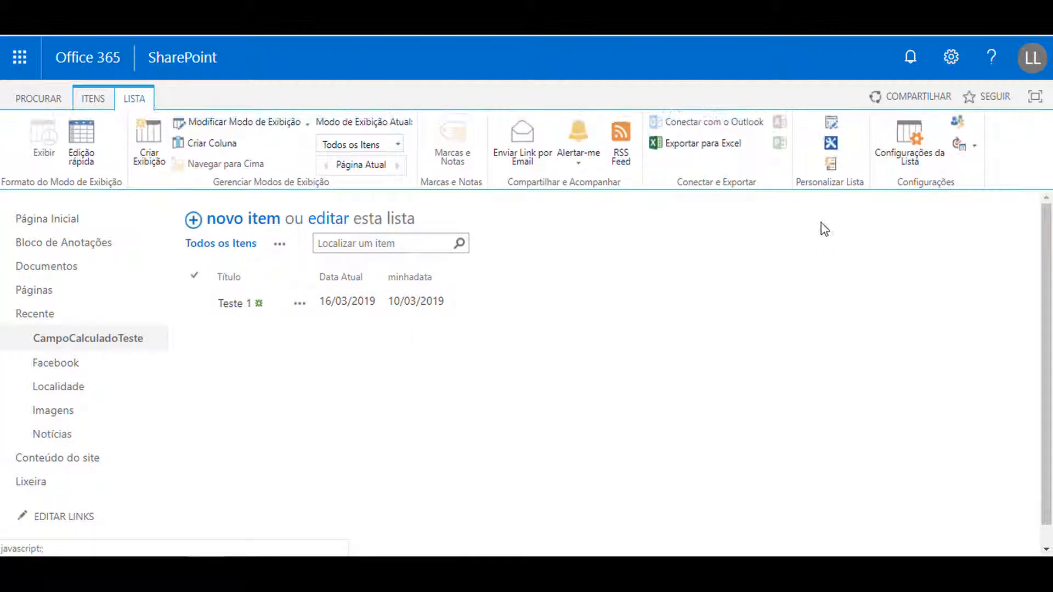
{"action": "left_click", "coordinate": [910, 159]}
{"action": "scroll", "coordinate": [828, 382], "scroll_direction": "down", "scroll_amount": 8}
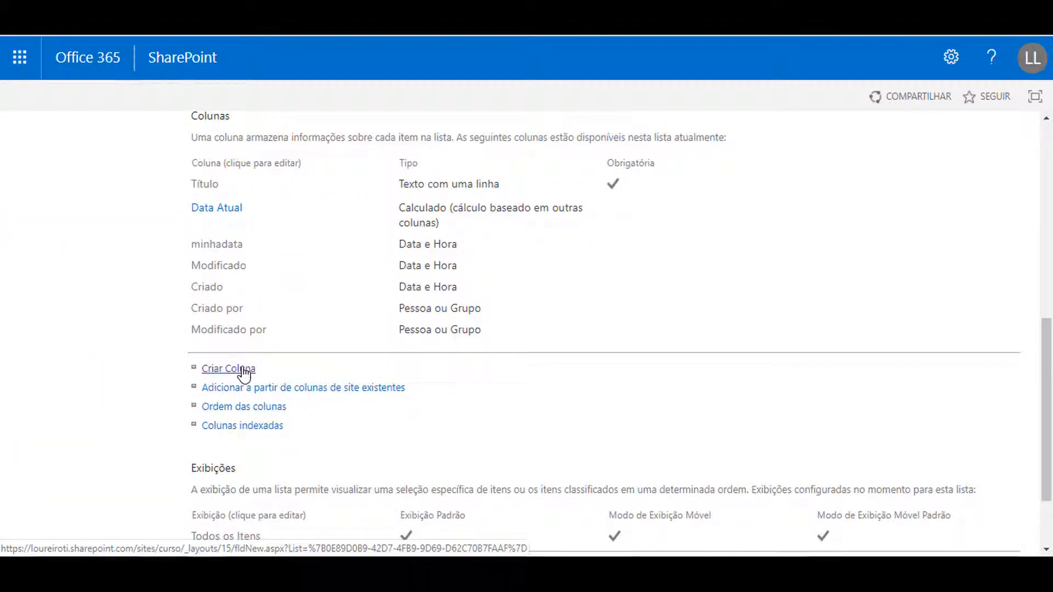
{"action": "left_click", "coordinate": [241, 369]}
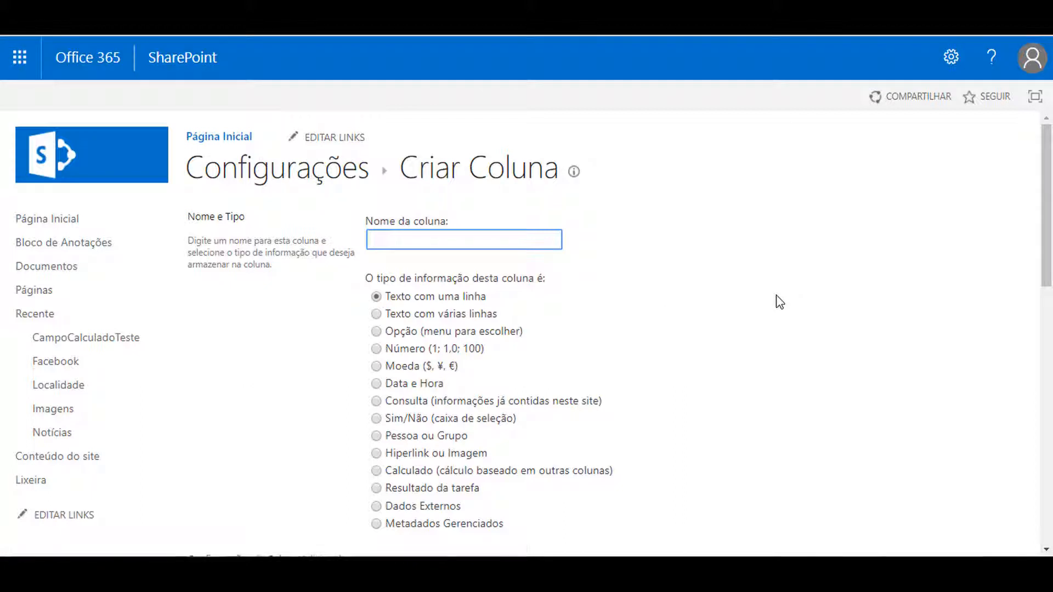
{"action": "type", "text": "dias"}
{"action": "left_click", "coordinate": [776, 296]}
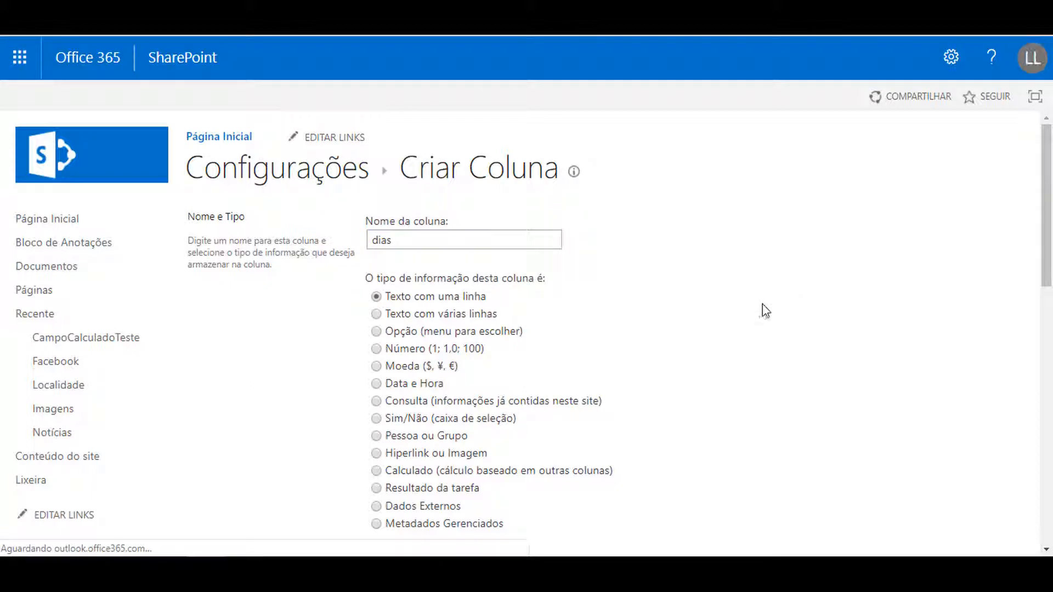
{"action": "scroll", "coordinate": [730, 280], "scroll_direction": "down", "scroll_amount": 1}
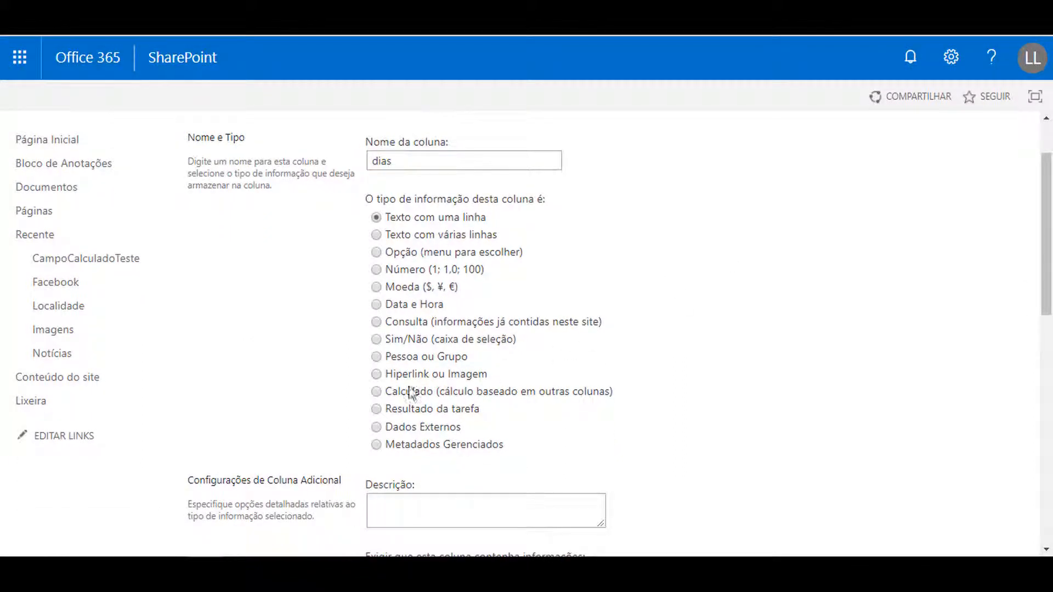
{"action": "left_click", "coordinate": [376, 391]}
{"action": "scroll", "coordinate": [282, 361], "scroll_direction": "down", "scroll_amount": 5}
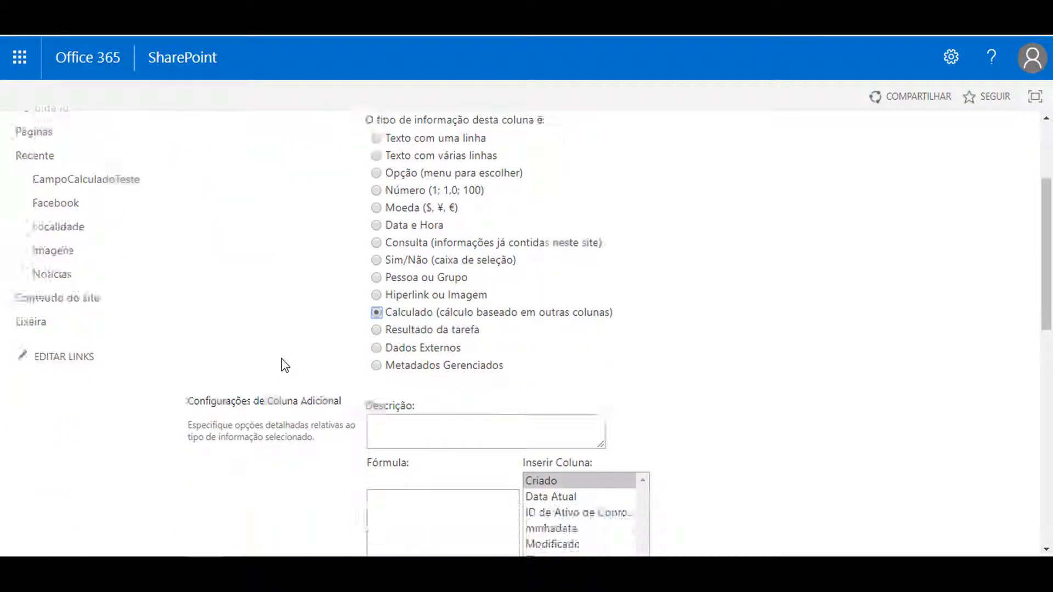
Build the formula =[Data Atual]-[minhadata] for the dias column by inserting the two date columns
{"action": "left_click", "coordinate": [421, 364]}
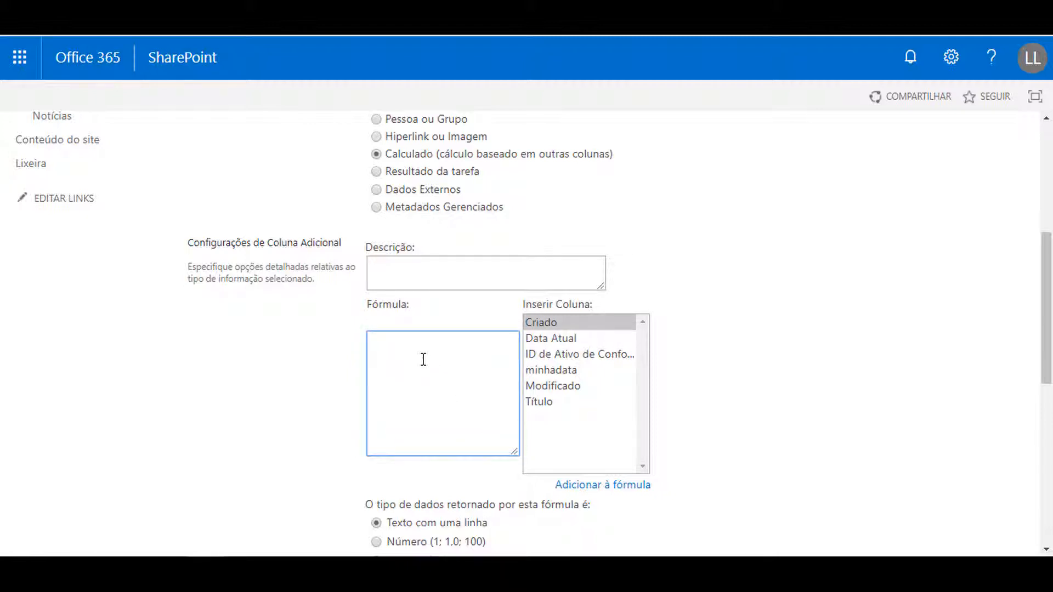
{"action": "type", "text": "="}
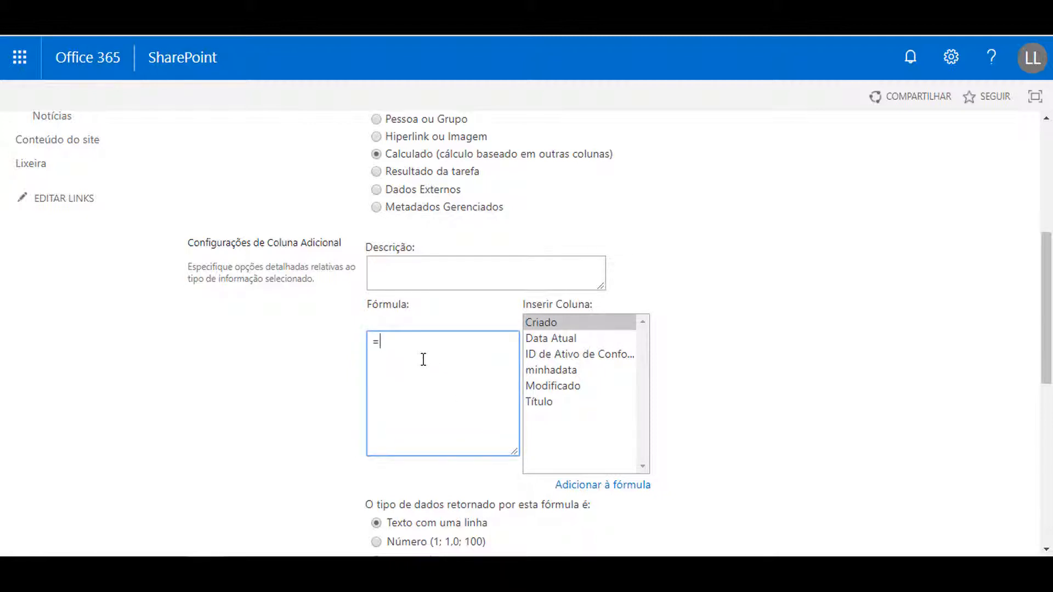
{"action": "left_click", "coordinate": [563, 342]}
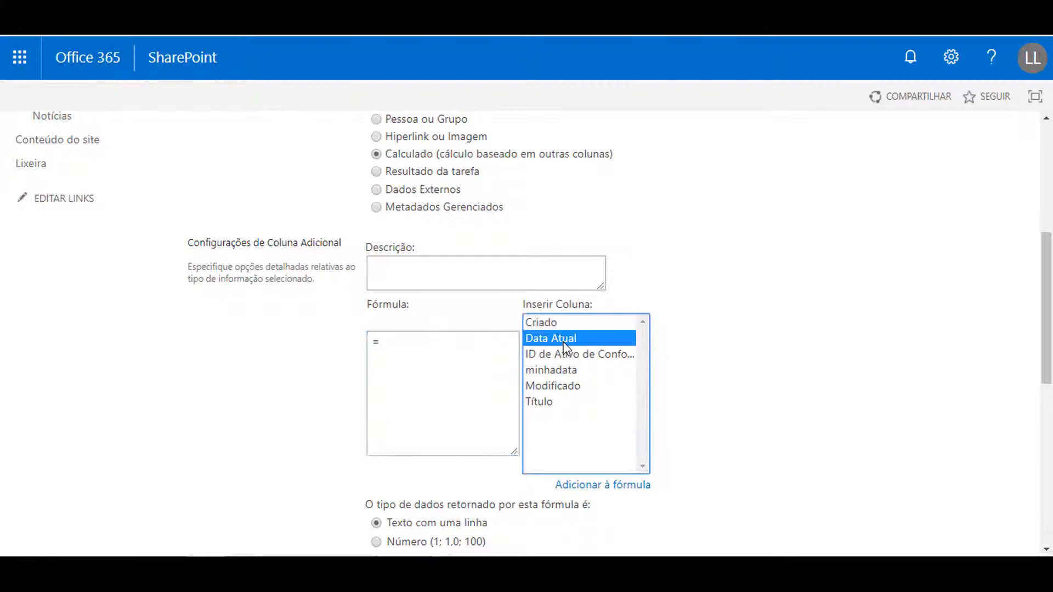
{"action": "double_click", "coordinate": [563, 342]}
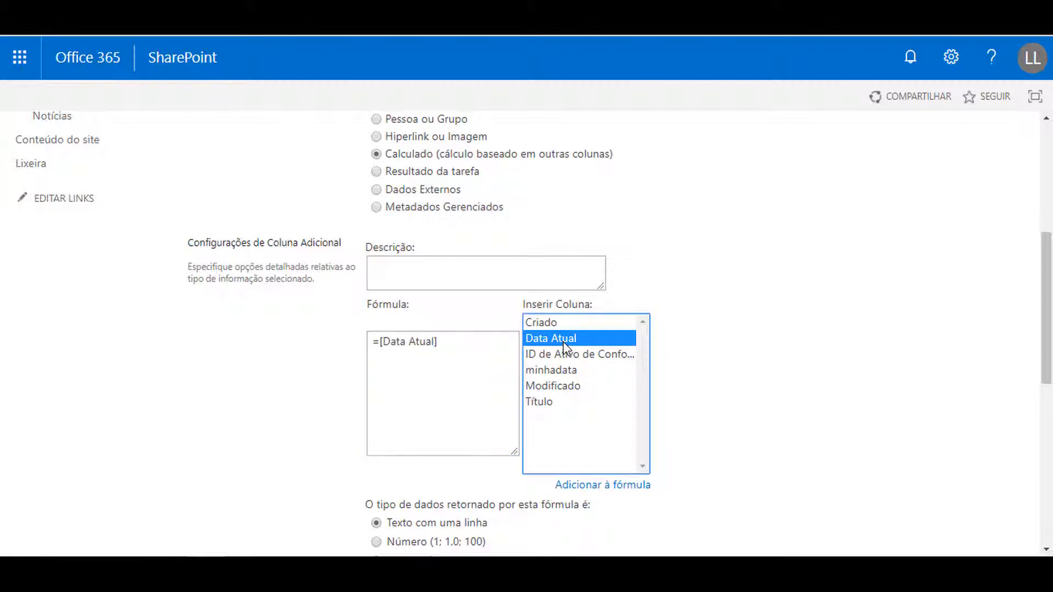
{"action": "left_click", "coordinate": [484, 345]}
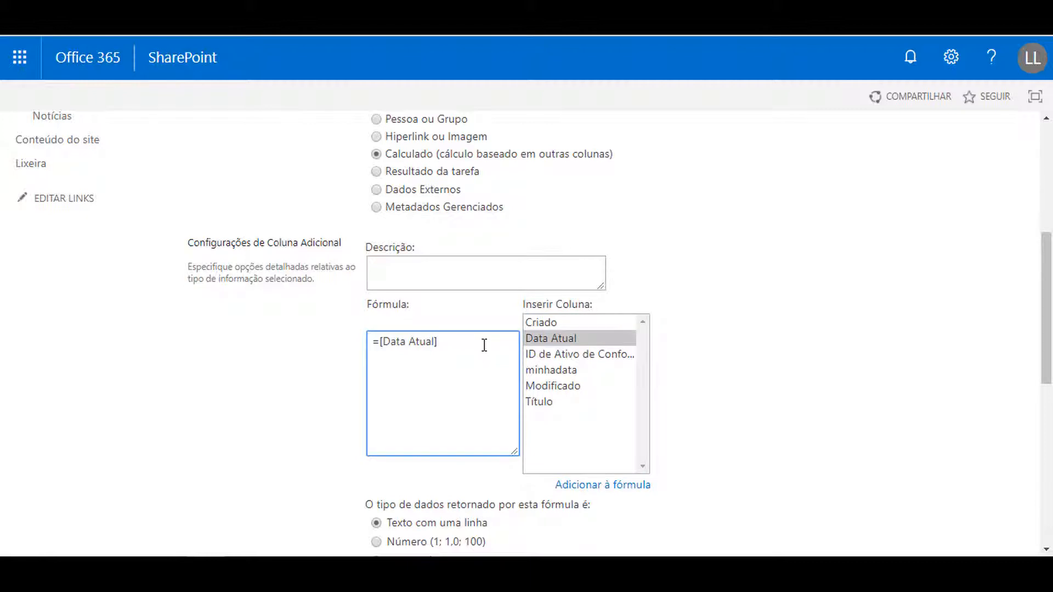
{"action": "type", "text": "-"}
{"action": "double_click", "coordinate": [536, 376]}
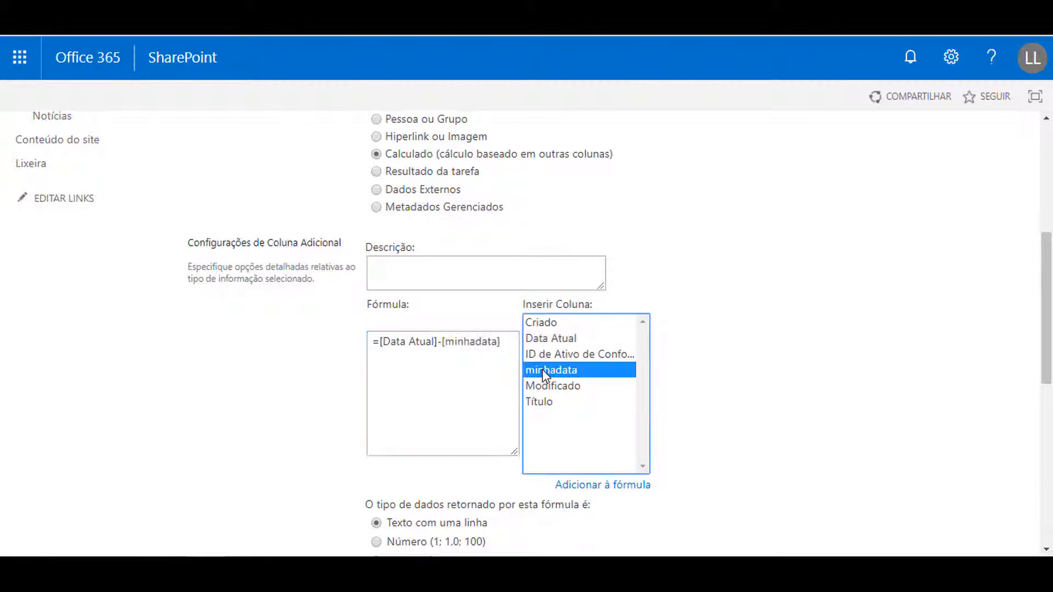
{"action": "left_click_drag", "start_coordinate": [505, 344], "coordinate": [470, 345]}
{"action": "left_click", "coordinate": [404, 345]}
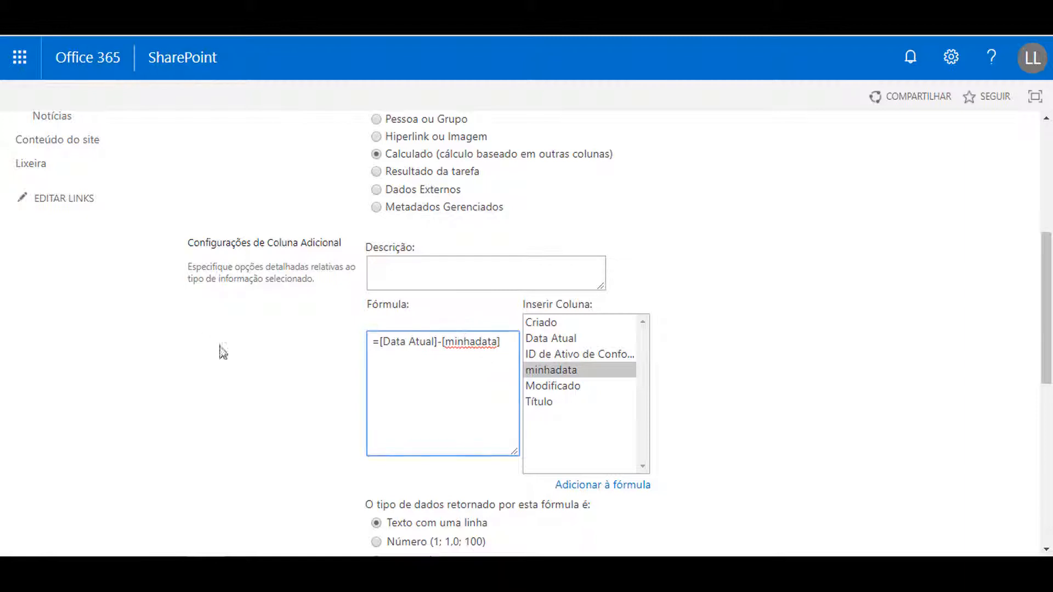
Set the formula's returned data type to Número and save the dias column
{"action": "scroll", "coordinate": [300, 384], "scroll_direction": "down", "scroll_amount": 4}
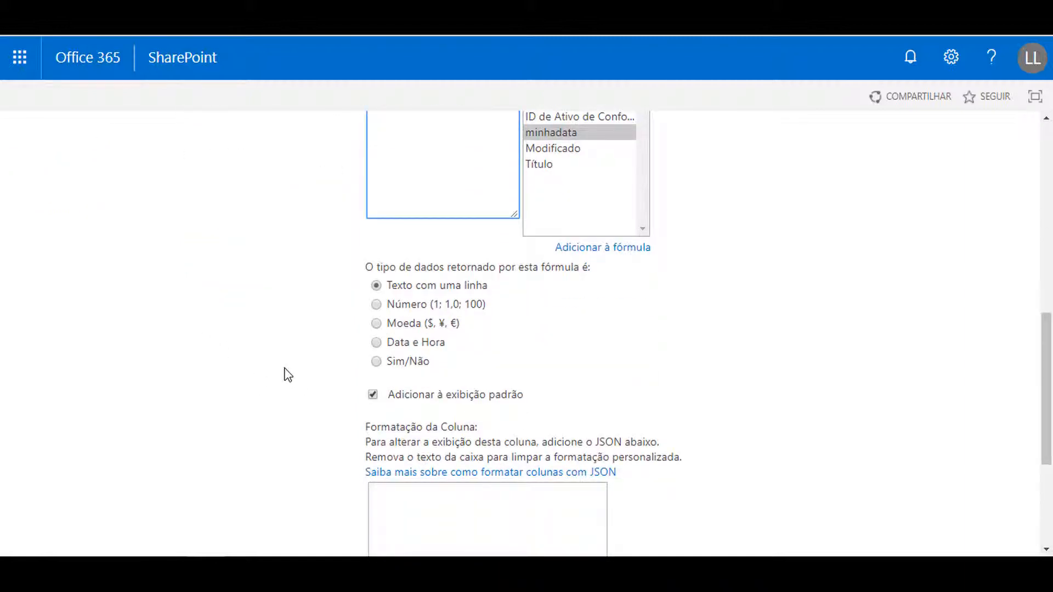
{"action": "left_click", "coordinate": [376, 305]}
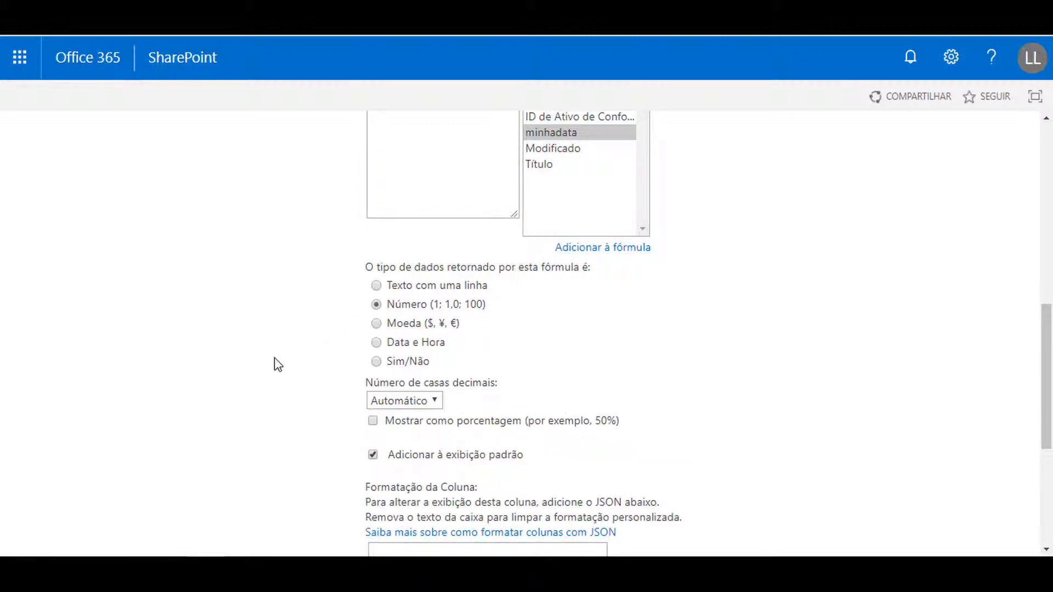
{"action": "scroll", "coordinate": [274, 364], "scroll_direction": "up", "scroll_amount": 9}
{"action": "scroll", "coordinate": [278, 365], "scroll_direction": "down", "scroll_amount": 10}
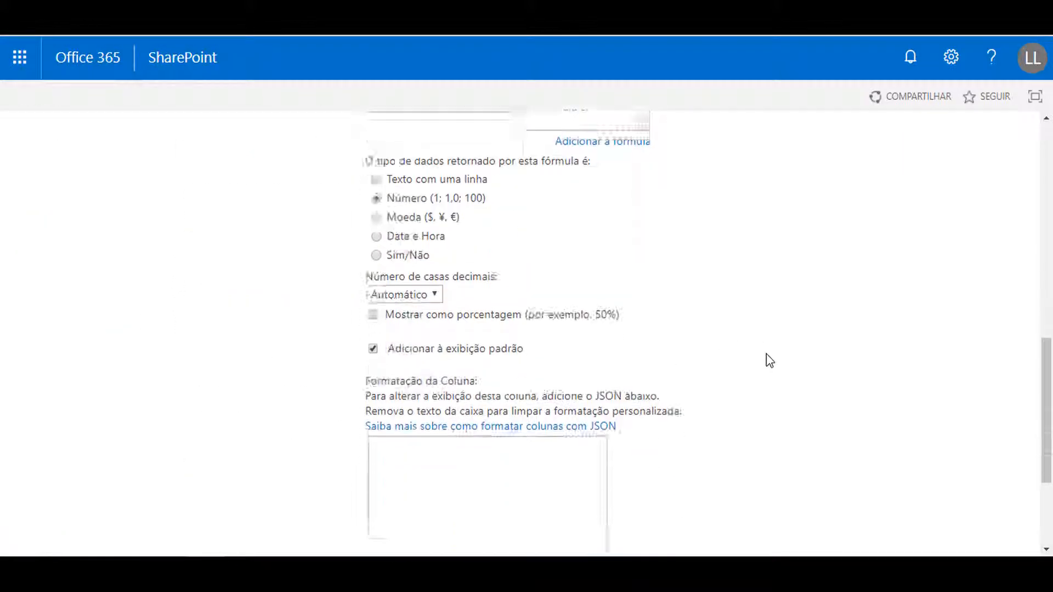
{"action": "left_click", "coordinate": [931, 472]}
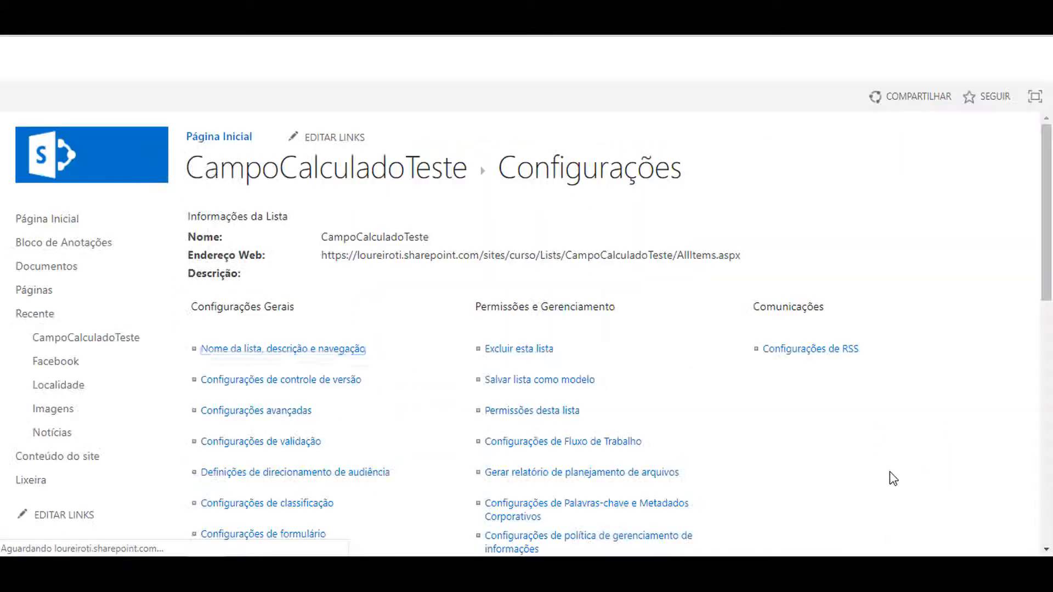
Return to the CampoCalculadoTeste list and select the Teste 1 item to check its dias value
{"action": "left_click", "coordinate": [387, 176]}
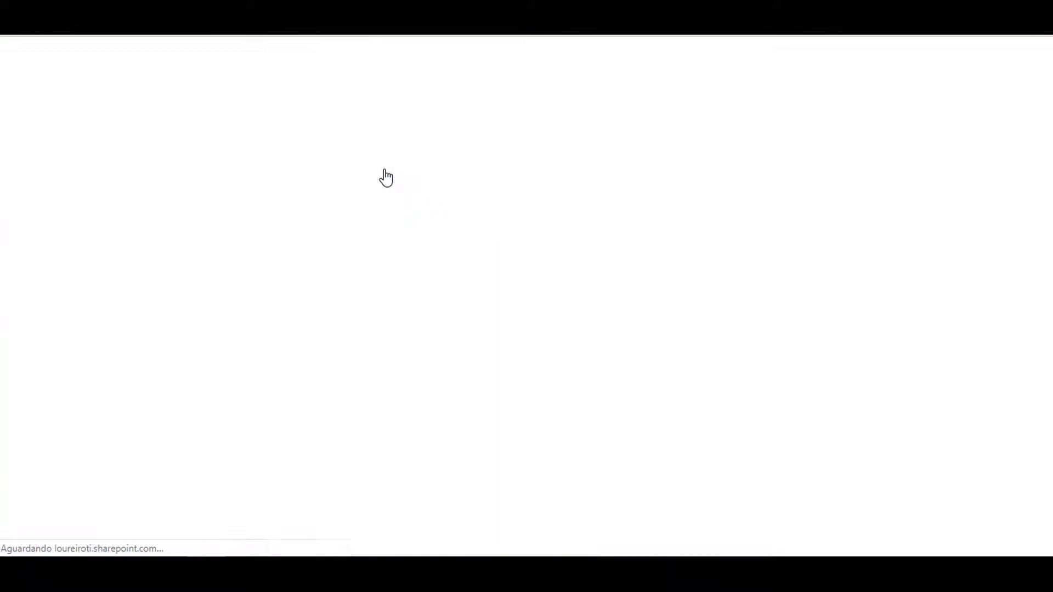
{"action": "left_click", "coordinate": [473, 299]}
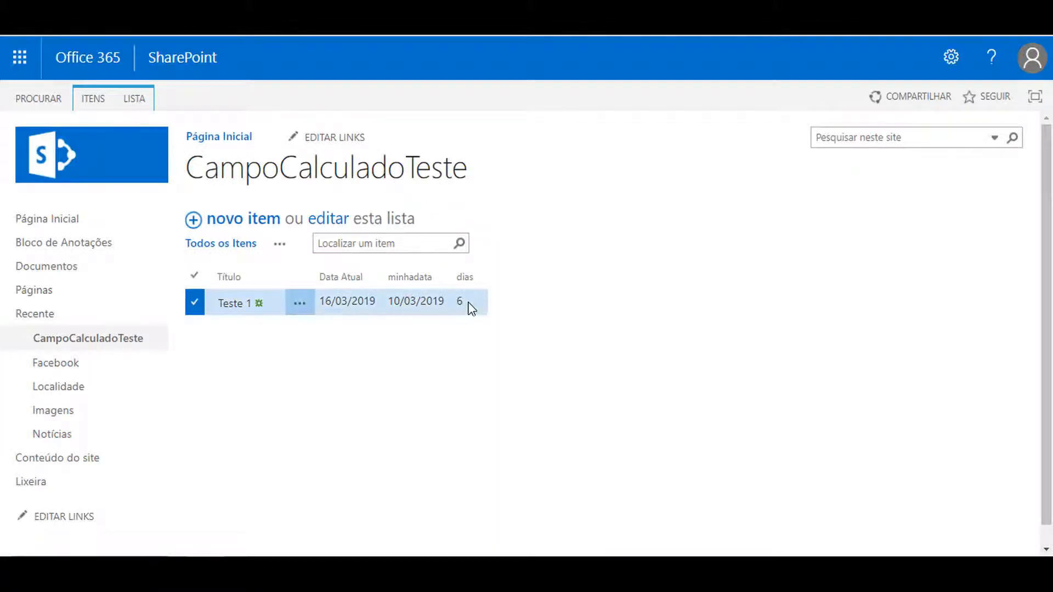